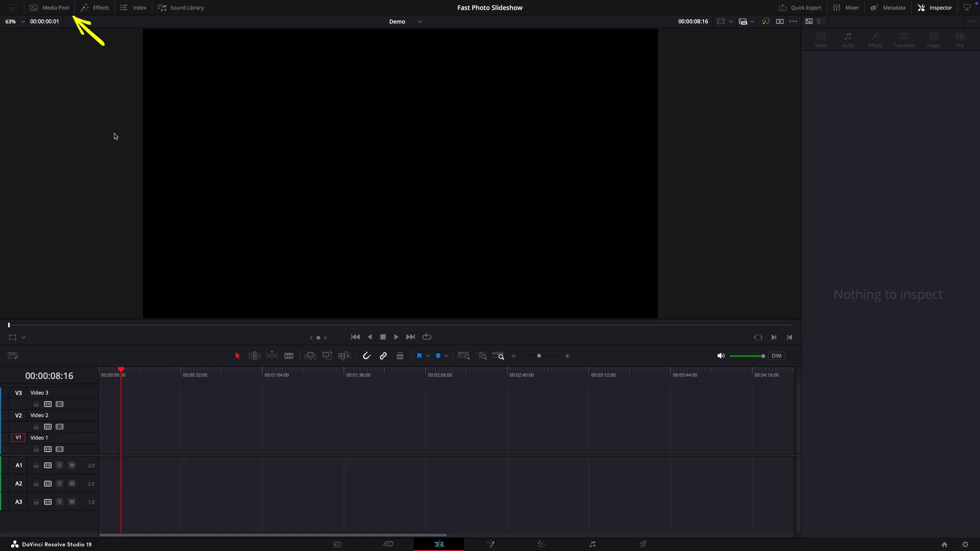
Step: Drop all the photos from the Photos bin onto Video 1 and delete the leading gap so they start at zero
{"action": "left_click", "coordinate": [50, 8]}
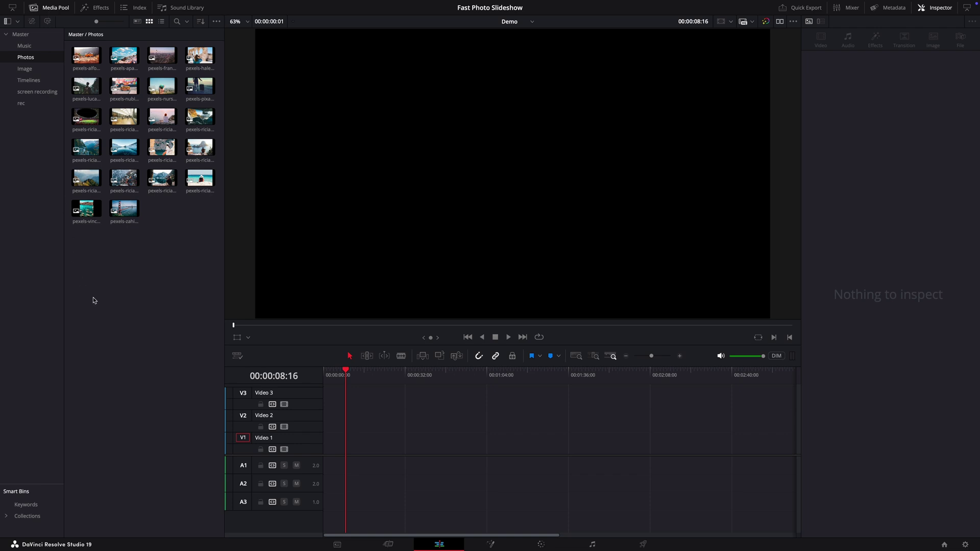
{"action": "mouse_move", "coordinate": [86, 299]}
{"action": "left_mouse_down"}
{"action": "mouse_move", "coordinate": [205, 53]}
{"action": "mouse_move", "coordinate": [376, 387]}
{"action": "mouse_move", "coordinate": [381, 424]}
{"action": "mouse_move", "coordinate": [370, 444]}
{"action": "left_mouse_up"}
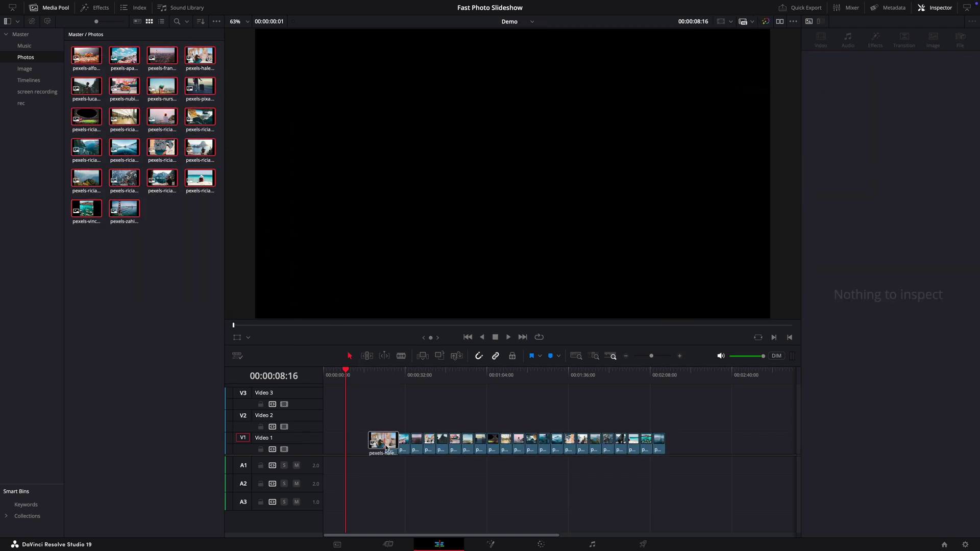
{"action": "left_click", "coordinate": [359, 451]}
{"action": "key", "text": "Delete"}
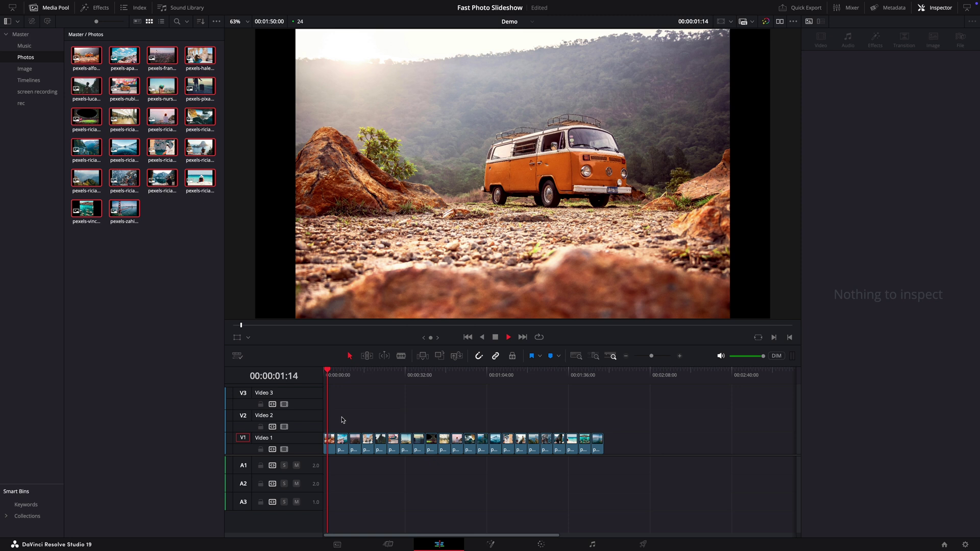
Step: Select every photo clip on Video 1 and change their clip duration to 5 frames
{"action": "key", "text": "space"}
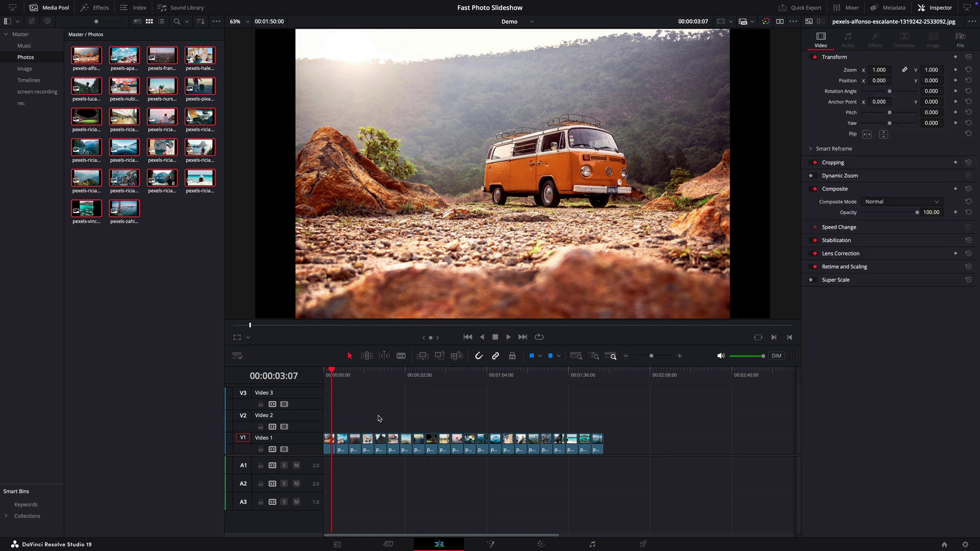
{"action": "left_click_drag", "start_coordinate": [615, 414], "coordinate": [327, 478]}
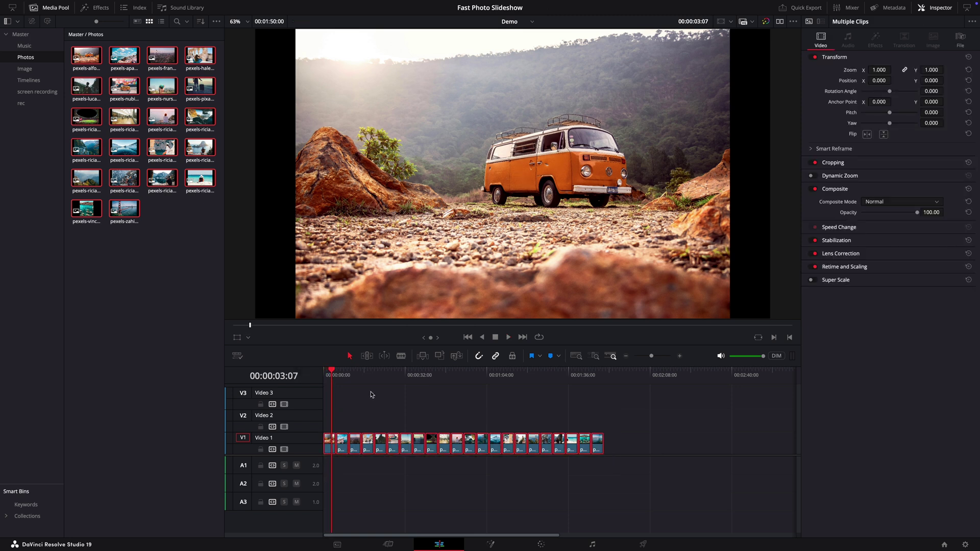
{"action": "left_click", "coordinate": [366, 363]}
{"action": "right_click", "coordinate": [392, 446]}
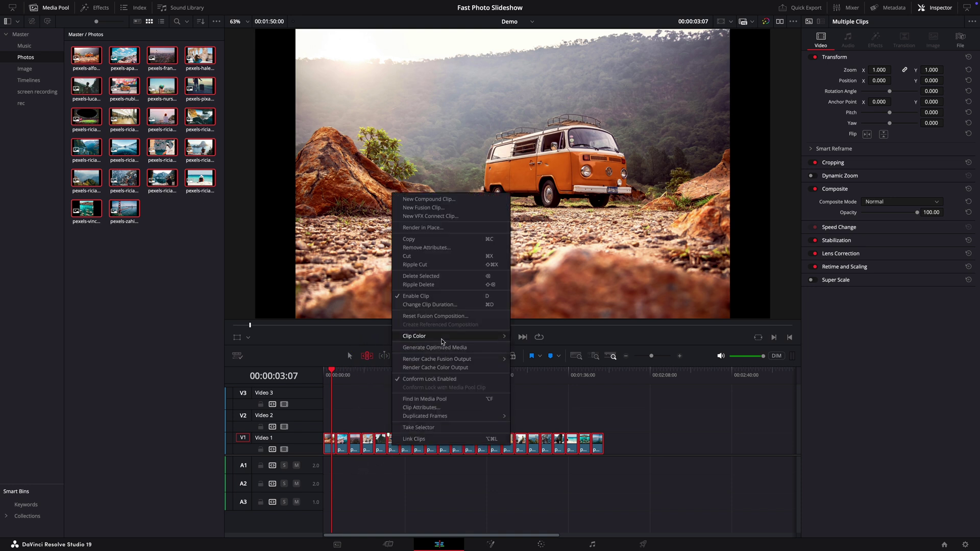
{"action": "mouse_move", "coordinate": [441, 340]}
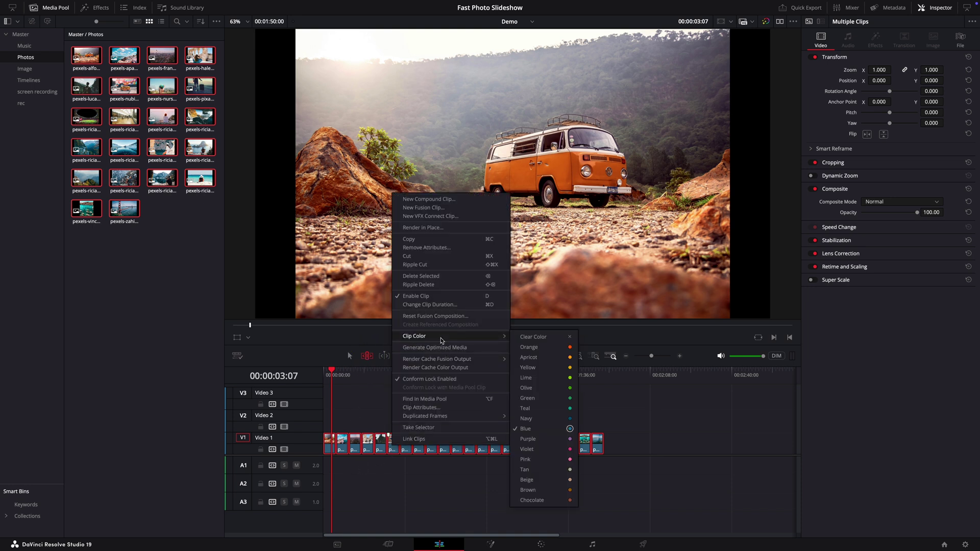
{"action": "left_click", "coordinate": [444, 306]}
{"action": "left_click", "coordinate": [570, 366]}
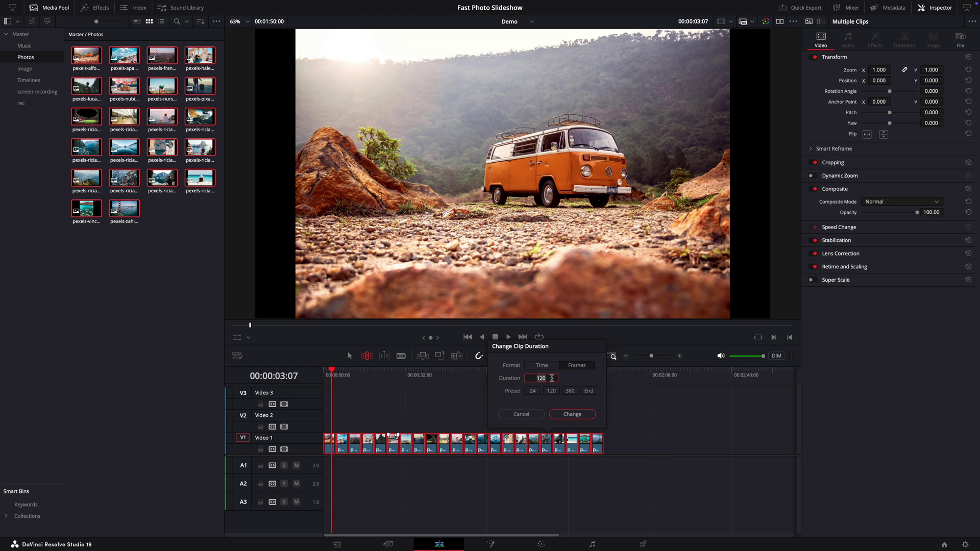
{"action": "left_click", "coordinate": [572, 414]}
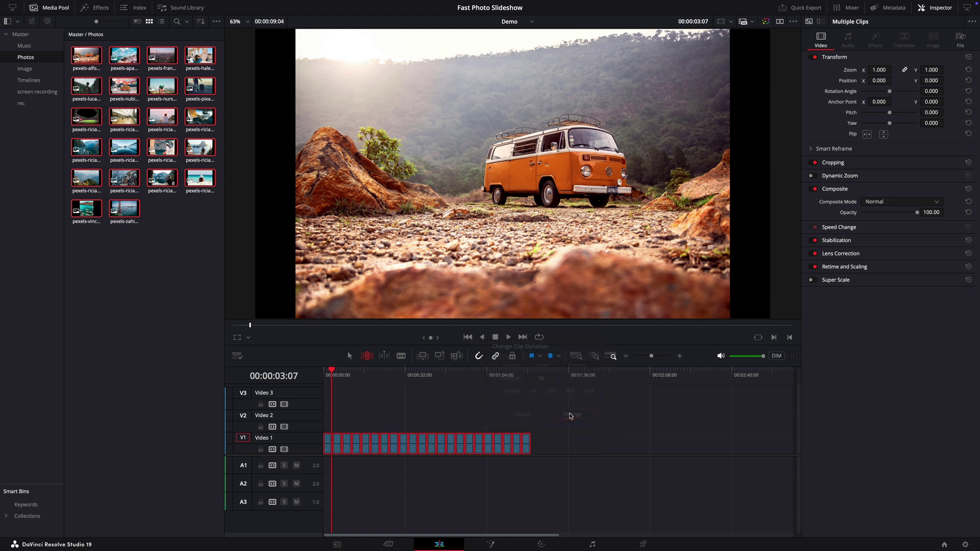
Step: Fit the whole timeline in view and play the slideshow from the start
{"action": "key", "text": "Home"}
{"action": "left_click", "coordinate": [576, 356]}
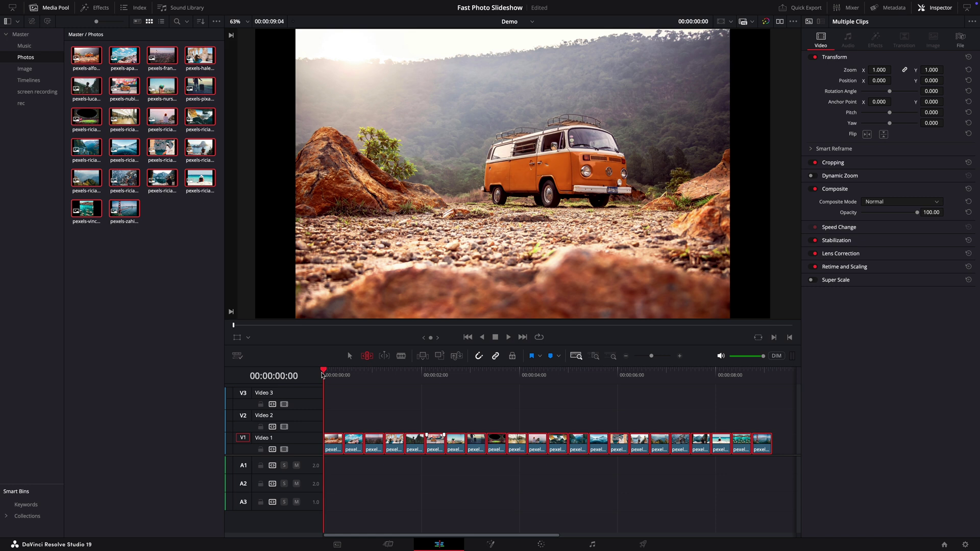
{"action": "key", "text": "space"}
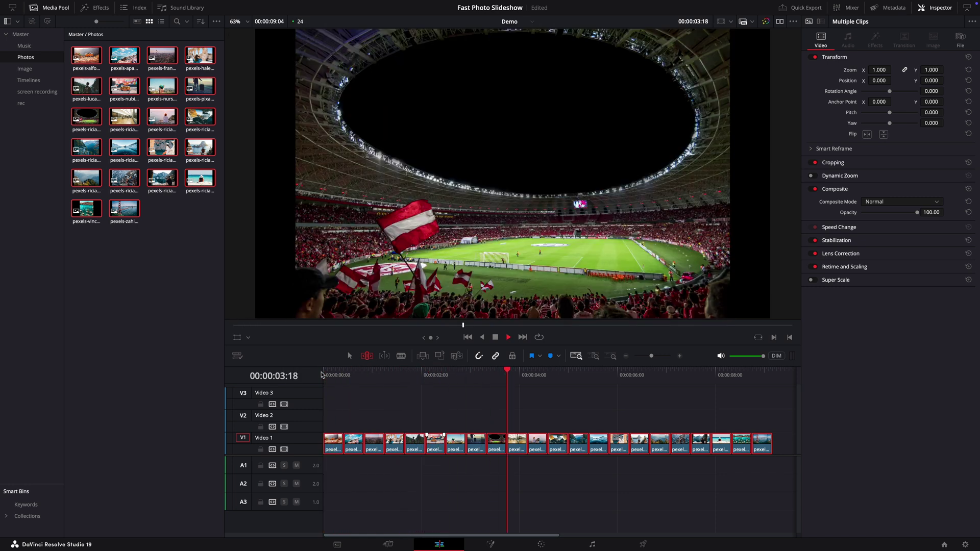
{"action": "key", "text": "space"}
Step: Reapply the 5-frame clip duration and replay the slideshow from the beginning
{"action": "right_click", "coordinate": [396, 447]}
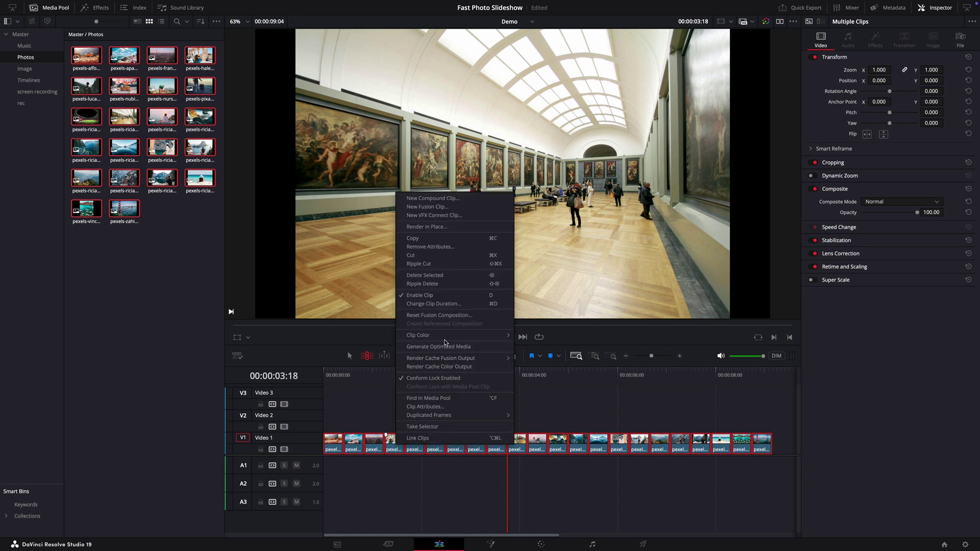
{"action": "left_click", "coordinate": [439, 306]}
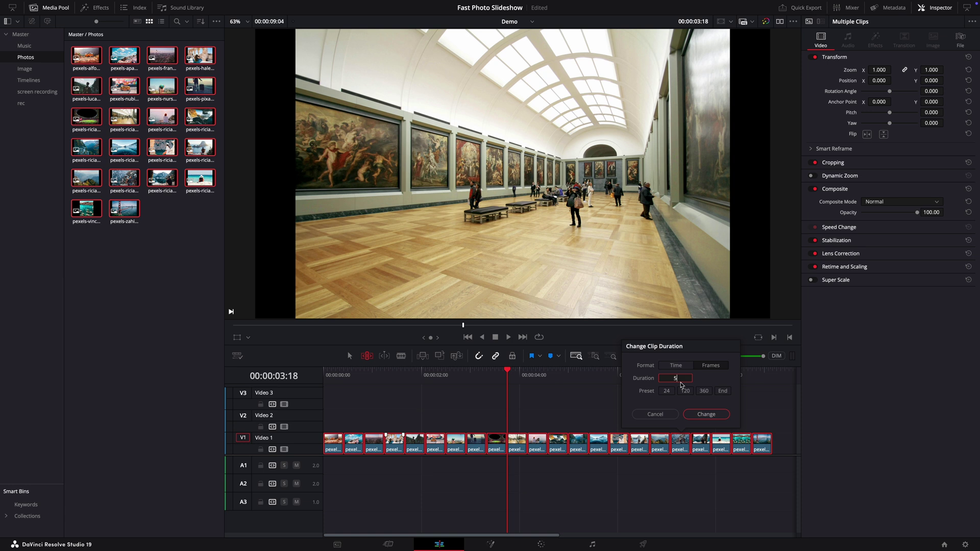
{"action": "left_click", "coordinate": [707, 414]}
{"action": "left_click", "coordinate": [324, 375]}
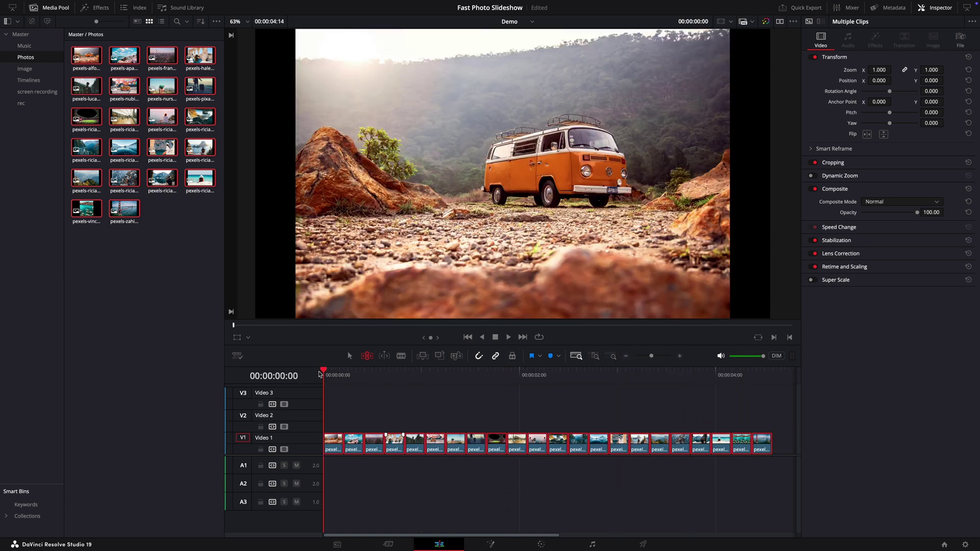
{"action": "key", "text": "space"}
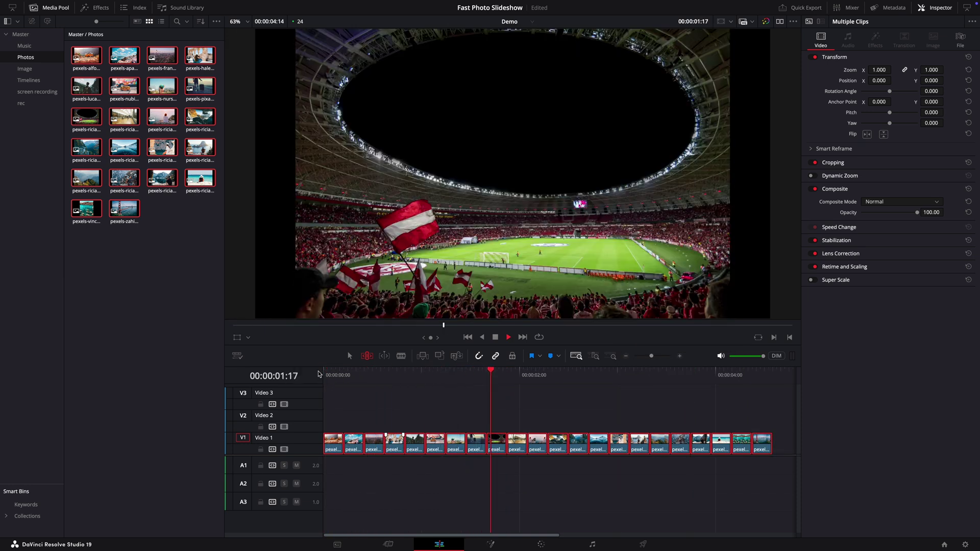
Step: With the Selection tool, deselect all clips and swap the frozen-lake photo leftward along Video 1
{"action": "left_click", "coordinate": [350, 357]}
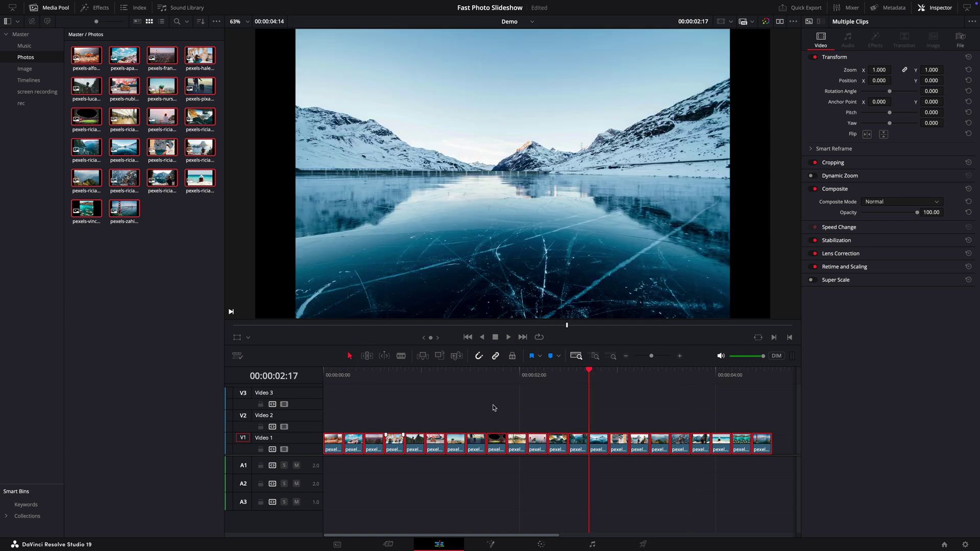
{"action": "left_click", "coordinate": [493, 408]}
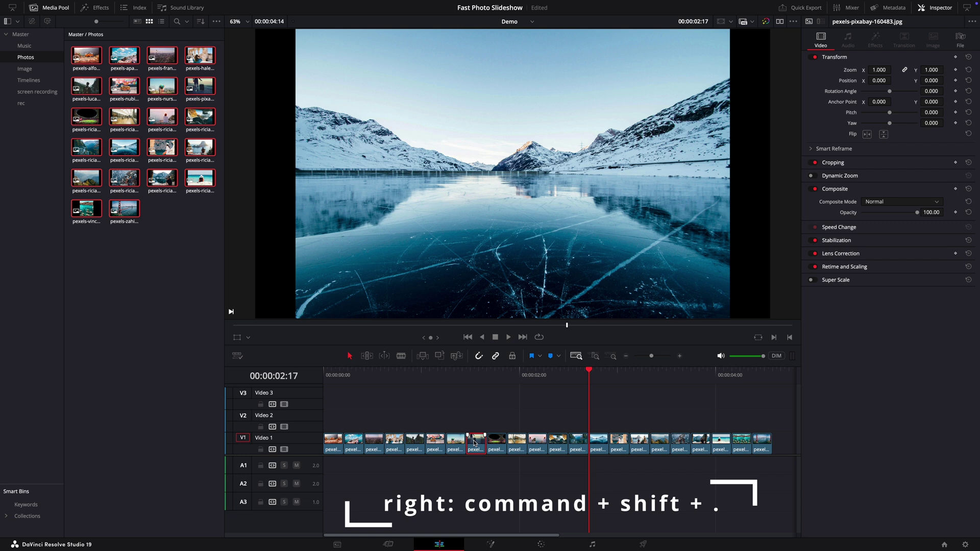
{"action": "key", "text": "super+shift+period"}
{"action": "key", "text": "super+shift+period"}
{"action": "key", "text": "super+shift+period"}
{"action": "key", "text": "super+shift+period"}
{"action": "key", "text": "super+shift+period"}
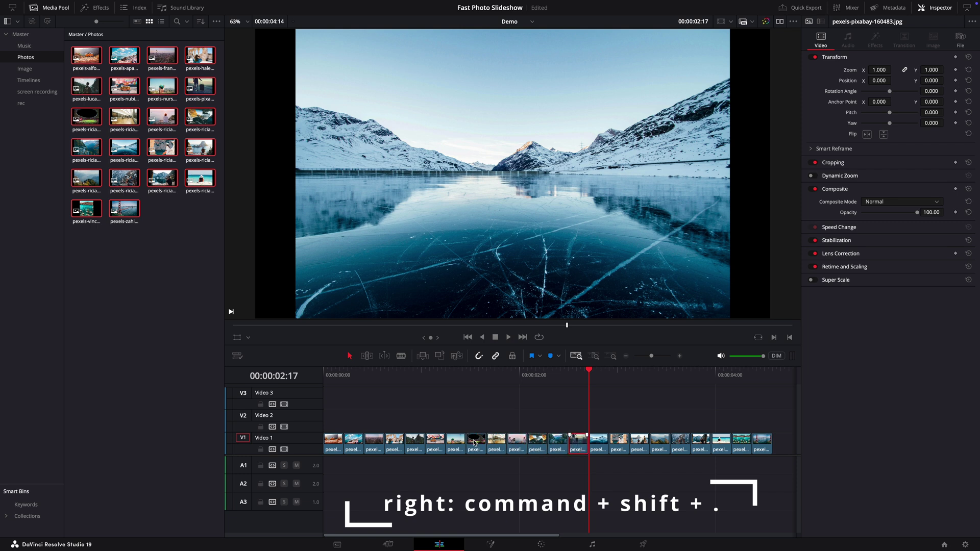
{"action": "key", "text": "super+shift+comma"}
{"action": "key", "text": "super+shift+comma"}
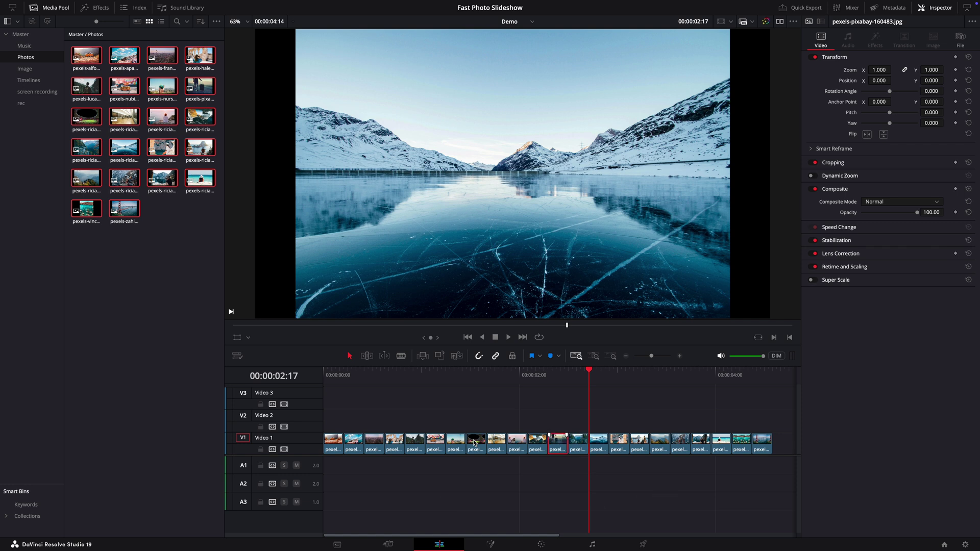
{"action": "key", "text": "super+shift+comma"}
{"action": "key", "text": "super+shift+comma"}
{"action": "key", "text": "super+shift+comma"}
{"action": "key", "text": "super+shift+comma"}
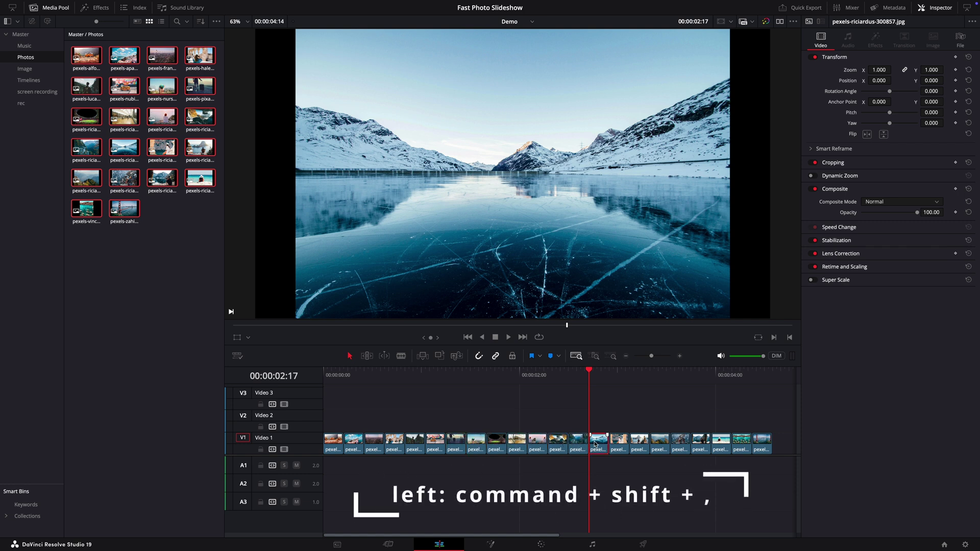
{"action": "key", "text": "super+shift+period"}
{"action": "key", "text": "super+shift+period"}
{"action": "key", "text": "super+shift+period"}
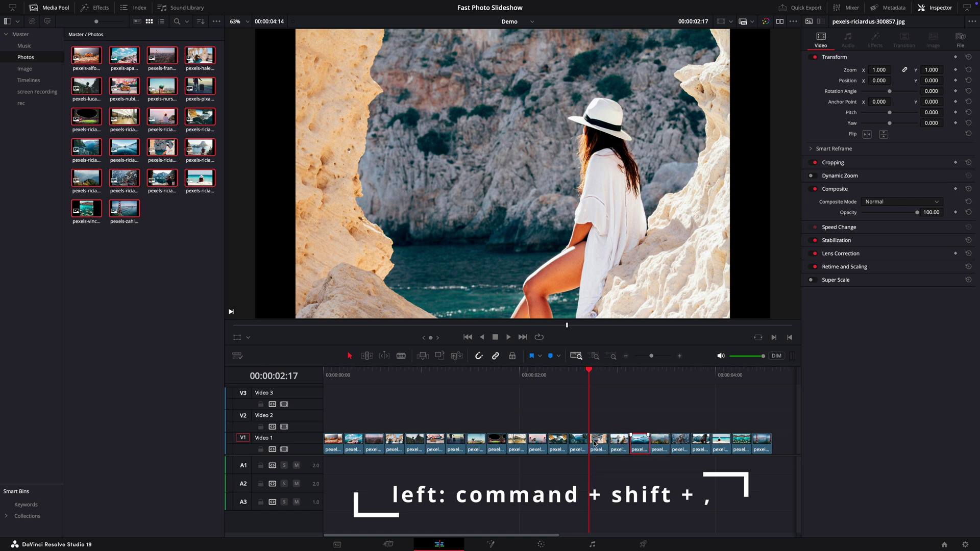
{"action": "key", "text": "super+shift+comma"}
{"action": "key", "text": "super+shift+comma"}
{"action": "key", "text": "super+shift+comma"}
{"action": "key", "text": "super+shift+comma"}
{"action": "key", "text": "super+shift+comma"}
{"action": "key", "text": "super+shift+comma"}
{"action": "key", "text": "super+shift+comma"}
Step: Search 'blank' in the Open FX library and apply Blanking Fill to the vertical harbour-boats photo
{"action": "left_click", "coordinate": [739, 445]}
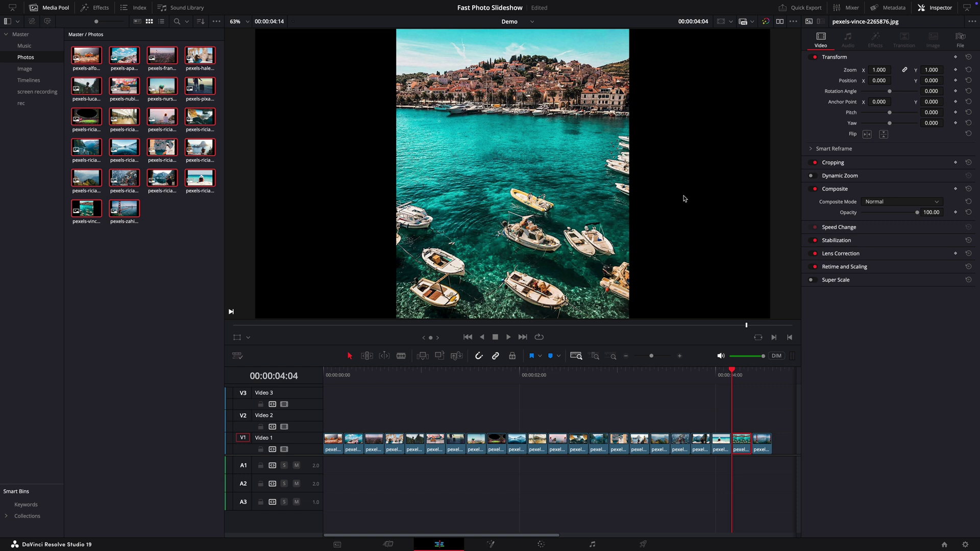
{"action": "left_click", "coordinate": [92, 12]}
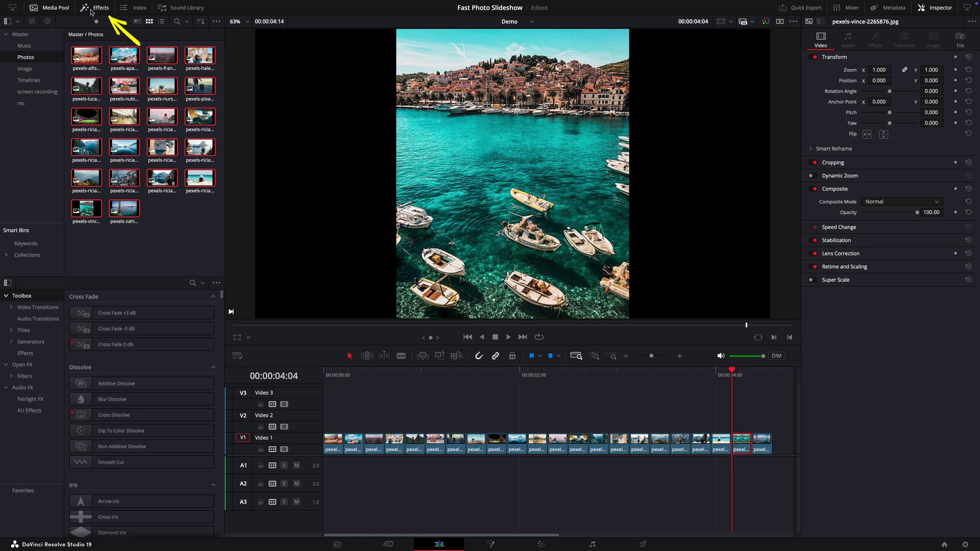
{"action": "left_click", "coordinate": [22, 365]}
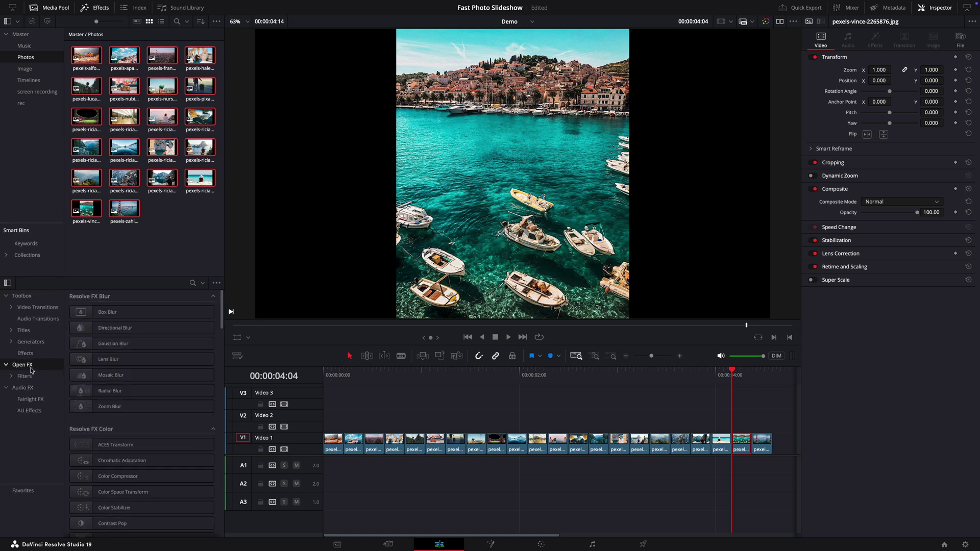
{"action": "left_click", "coordinate": [193, 283]}
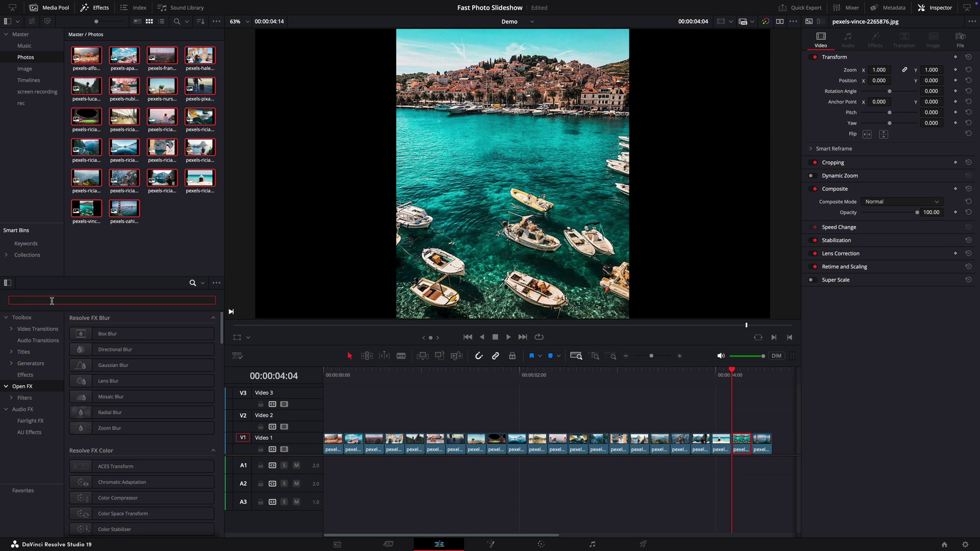
{"action": "type", "text": "blan"}
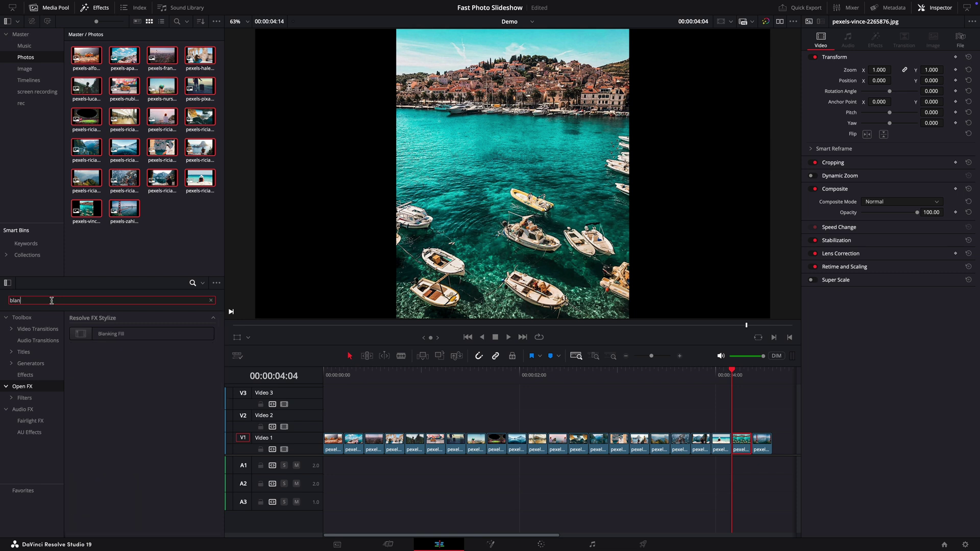
{"action": "type", "text": "k"}
{"action": "left_click_drag", "start_coordinate": [111, 334], "coordinate": [742, 448]}
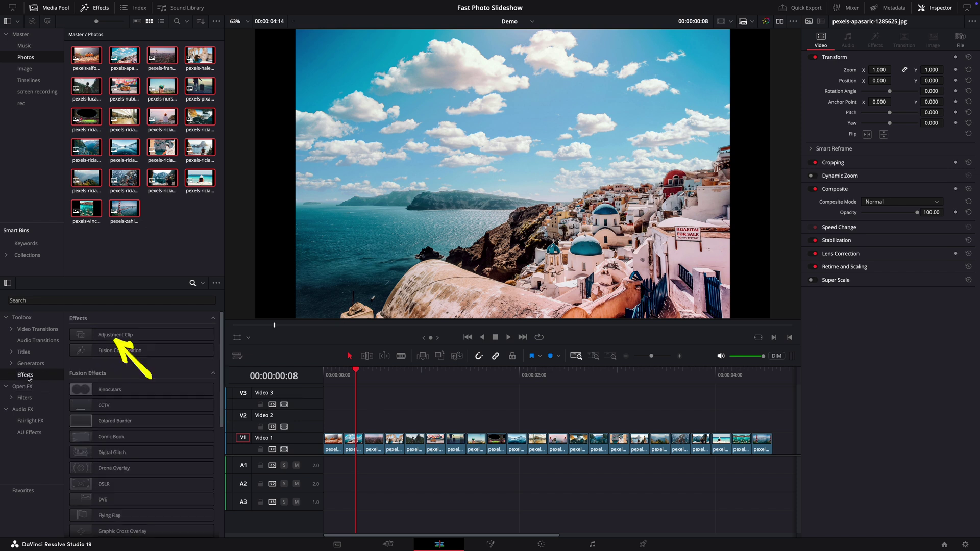
Step: Add an Adjustment Clip on Video 2, trim it to end with the photos, and open it in Fusion
{"action": "left_click_drag", "start_coordinate": [115, 334], "coordinate": [307, 427]}
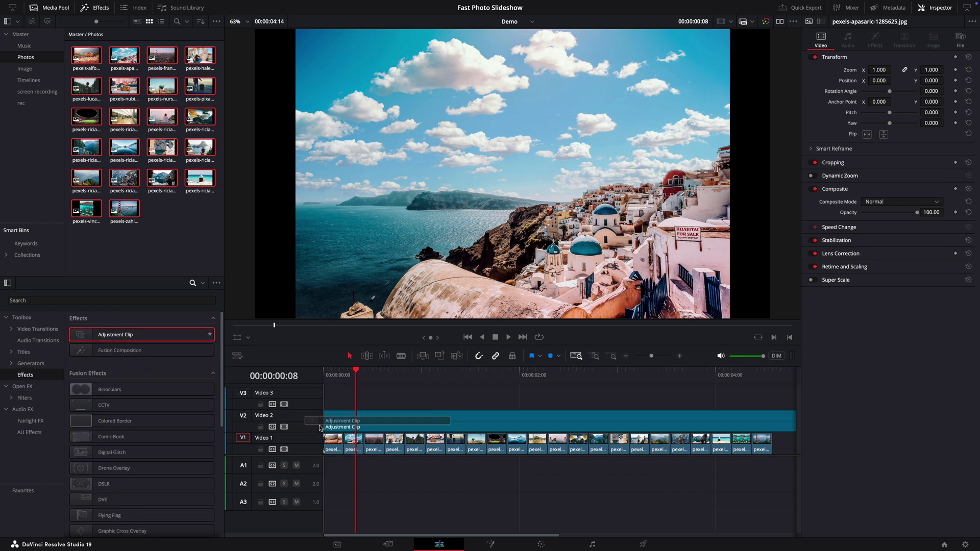
{"action": "left_click_drag", "start_coordinate": [758, 421], "coordinate": [735, 422]}
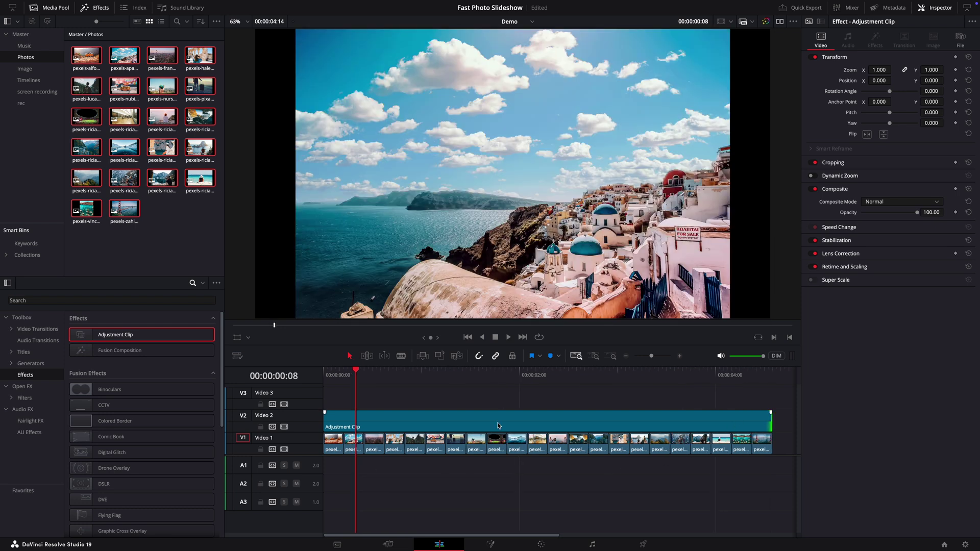
{"action": "left_click", "coordinate": [401, 423]}
{"action": "right_click", "coordinate": [401, 423]}
{"action": "mouse_move", "coordinate": [441, 396]}
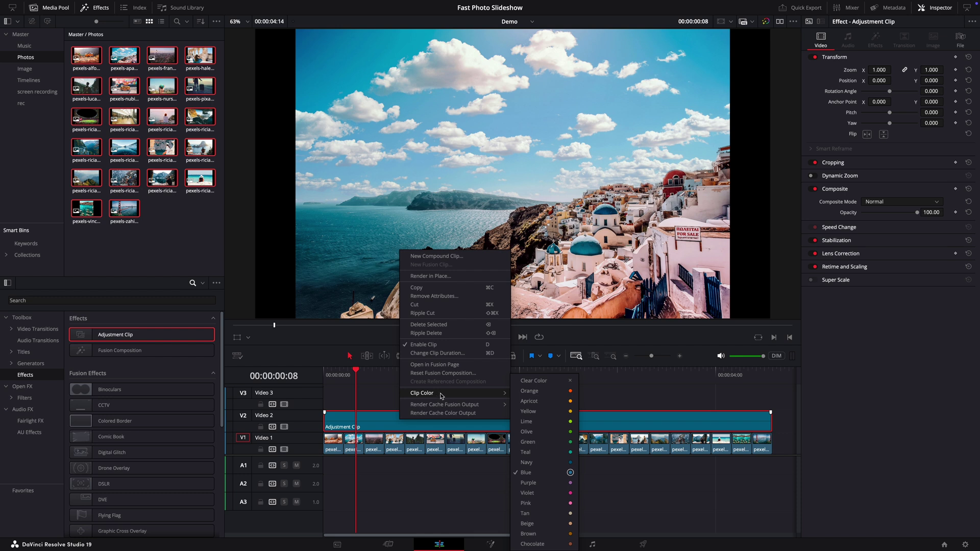
{"action": "left_click", "coordinate": [434, 364]}
{"action": "left_click_drag", "start_coordinate": [38, 408], "coordinate": [289, 452]}
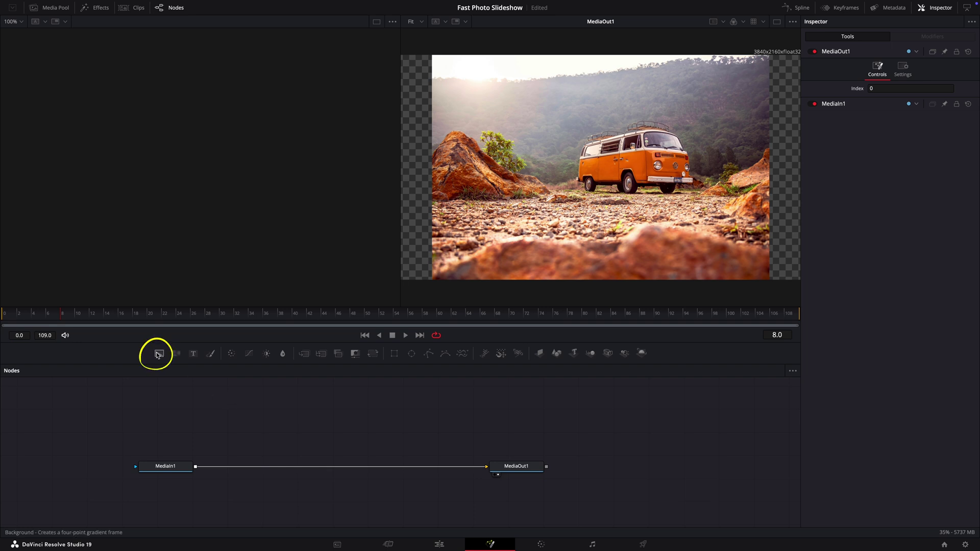
Step: Merge a Background over MediaIn1 and give it an inverted Rectangle mask
{"action": "mouse_move", "coordinate": [159, 354]}
{"action": "left_mouse_down"}
{"action": "mouse_move", "coordinate": [253, 410]}
{"action": "mouse_move", "coordinate": [234, 449]}
{"action": "mouse_move", "coordinate": [195, 467]}
{"action": "left_mouse_up"}
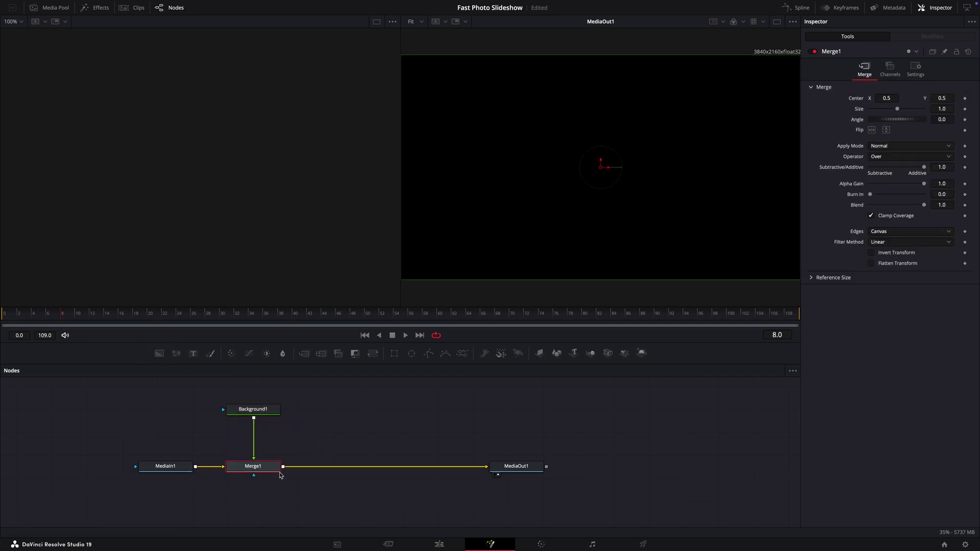
{"action": "left_click", "coordinate": [254, 411]}
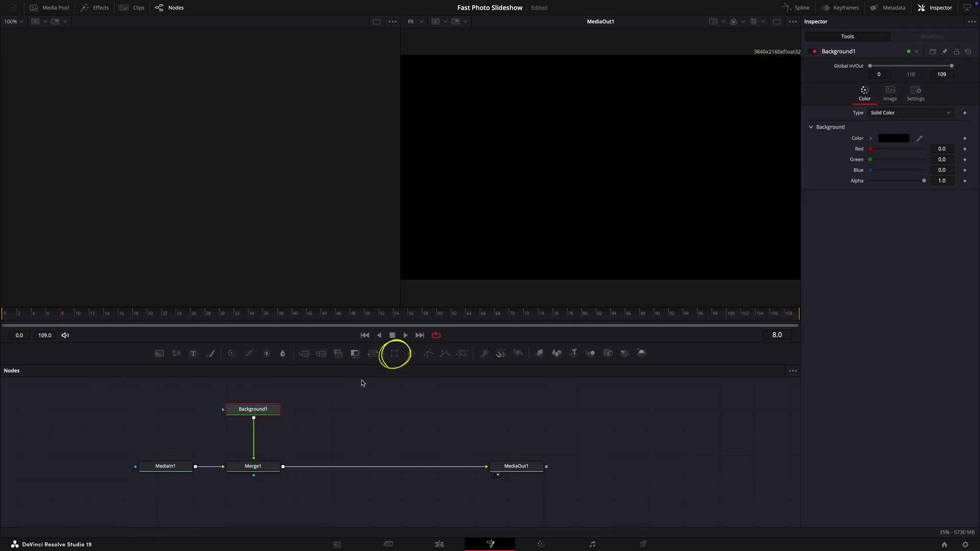
{"action": "left_click", "coordinate": [394, 355]}
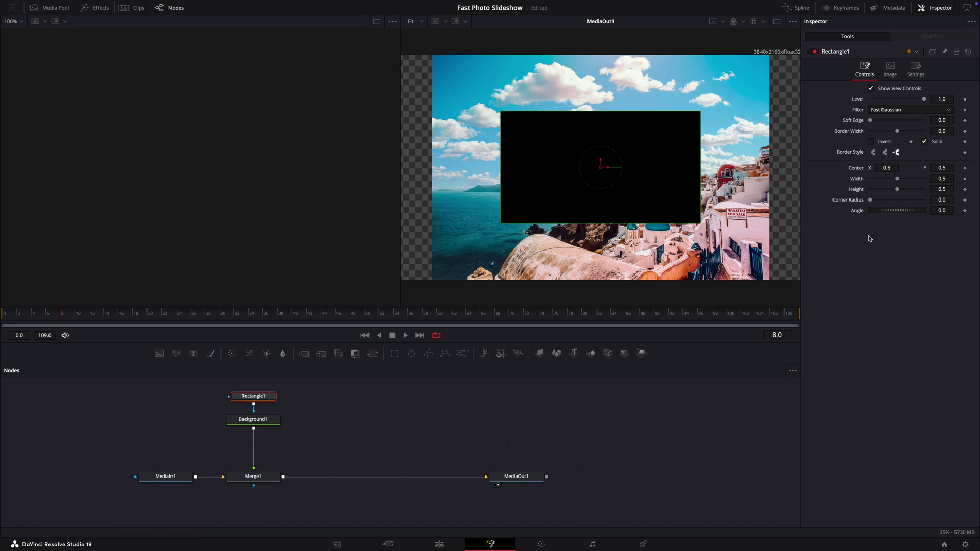
{"action": "left_click", "coordinate": [871, 142]}
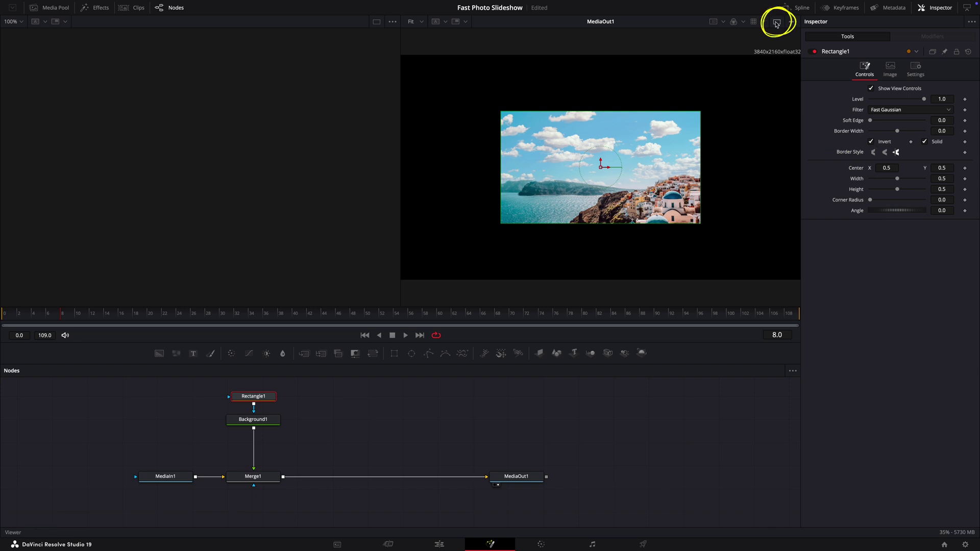
Step: Enlarge the rectangle opening, with Corner Radius 0.079 and Soft Edge 0.0425
{"action": "key", "text": "ctrl+shift+w"}
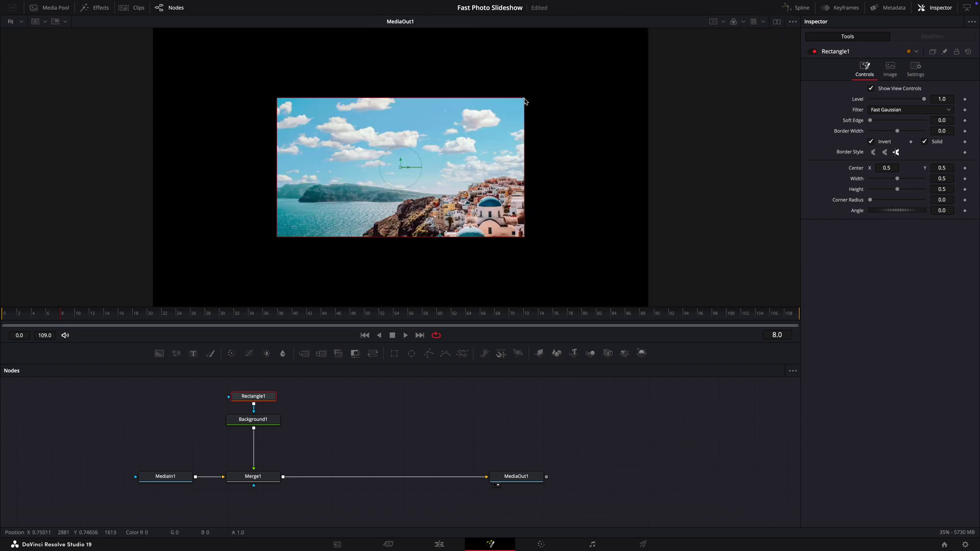
{"action": "left_click_drag", "start_coordinate": [524, 99], "coordinate": [631, 47]}
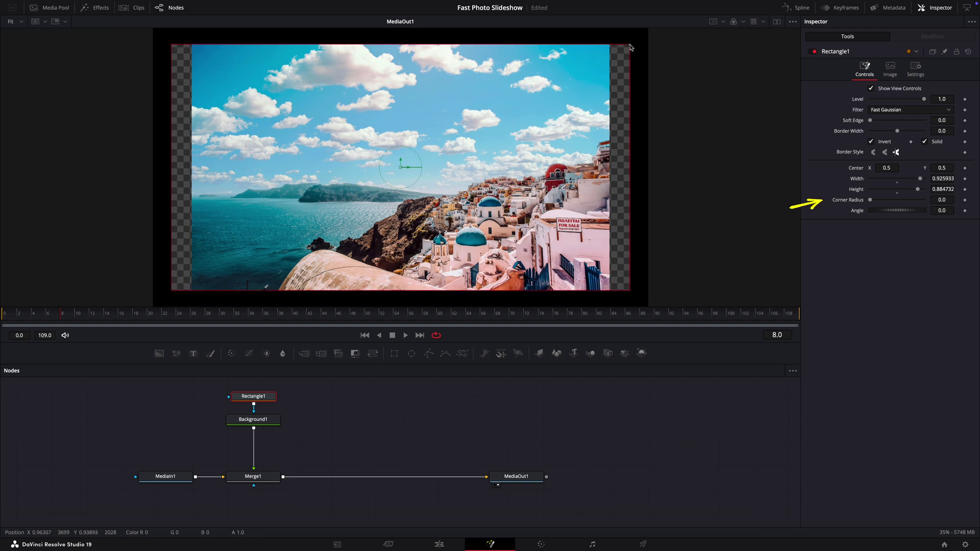
{"action": "left_click_drag", "start_coordinate": [873, 202], "coordinate": [876, 201]}
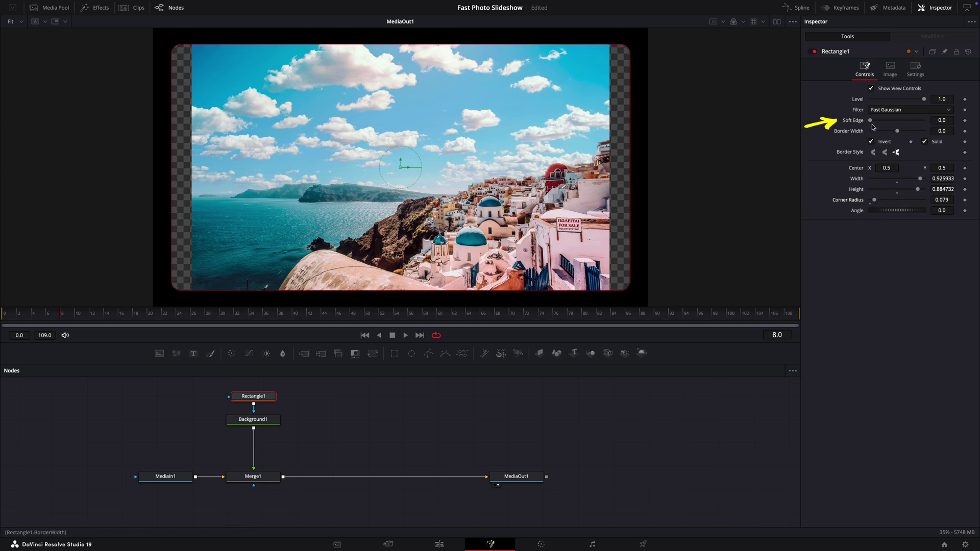
{"action": "left_click_drag", "start_coordinate": [871, 121], "coordinate": [883, 126]}
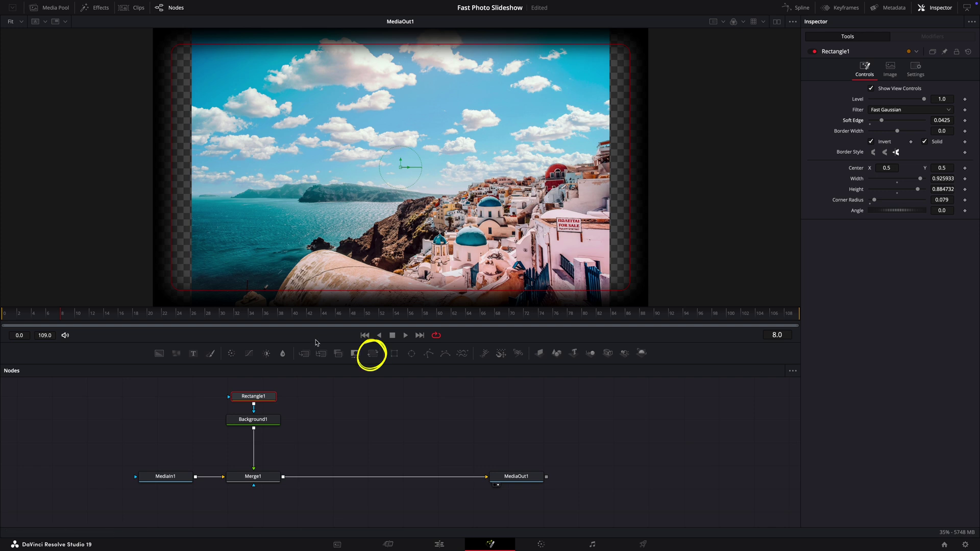
Step: Scale the photos to 1.19 with a Transform node, slightly shrink the Rectangle1 opening, and return to Edit
{"action": "left_click_drag", "start_coordinate": [372, 357], "coordinate": [211, 479]}
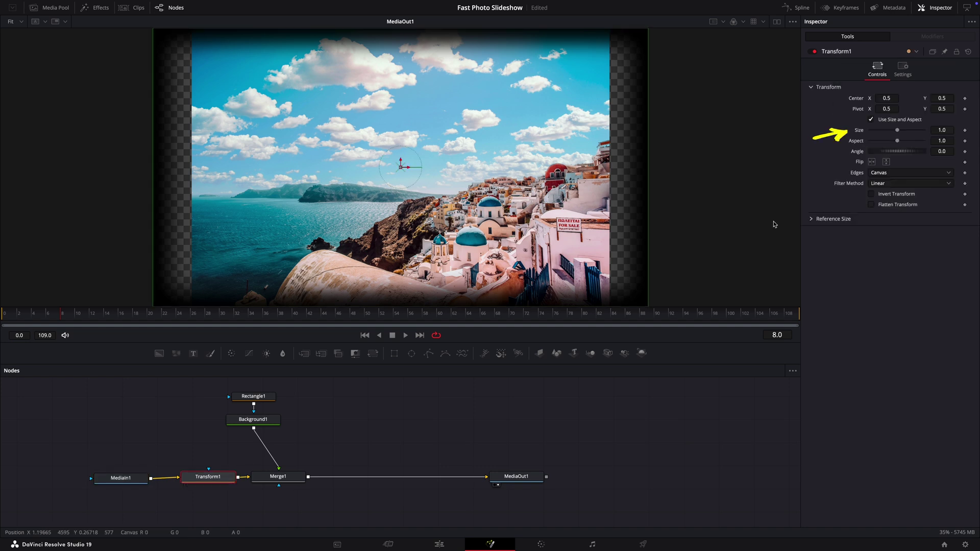
{"action": "left_click_drag", "start_coordinate": [897, 130], "coordinate": [900, 134]}
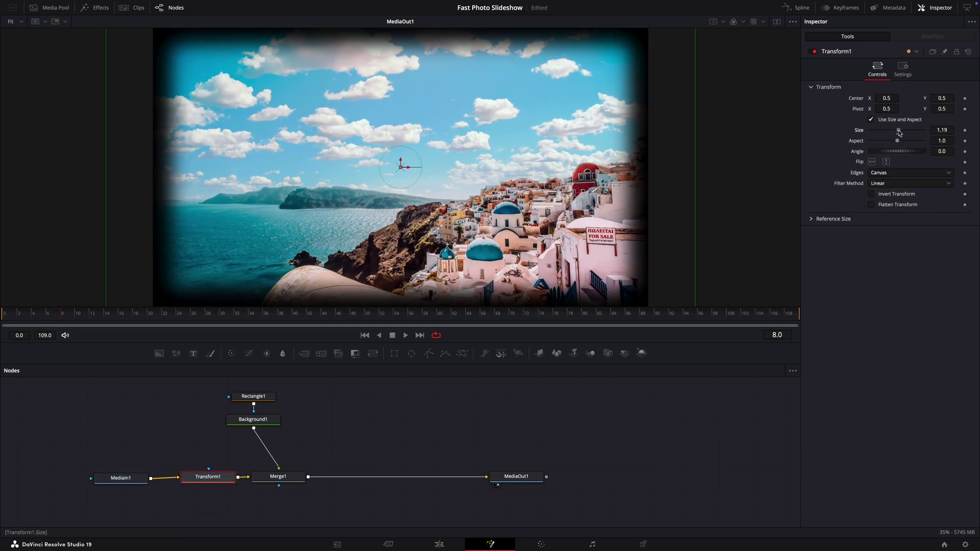
{"action": "left_click", "coordinate": [249, 398]}
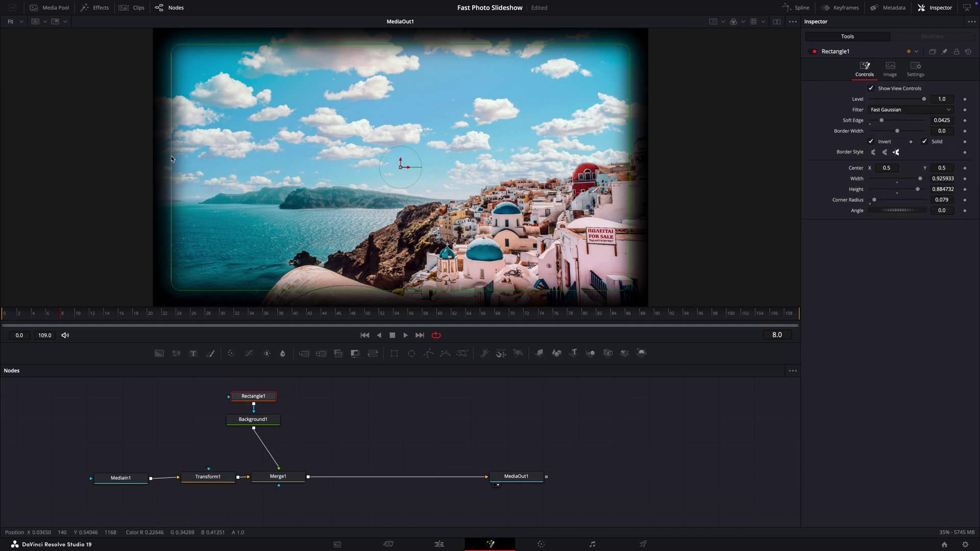
{"action": "left_click_drag", "start_coordinate": [171, 155], "coordinate": [181, 159]}
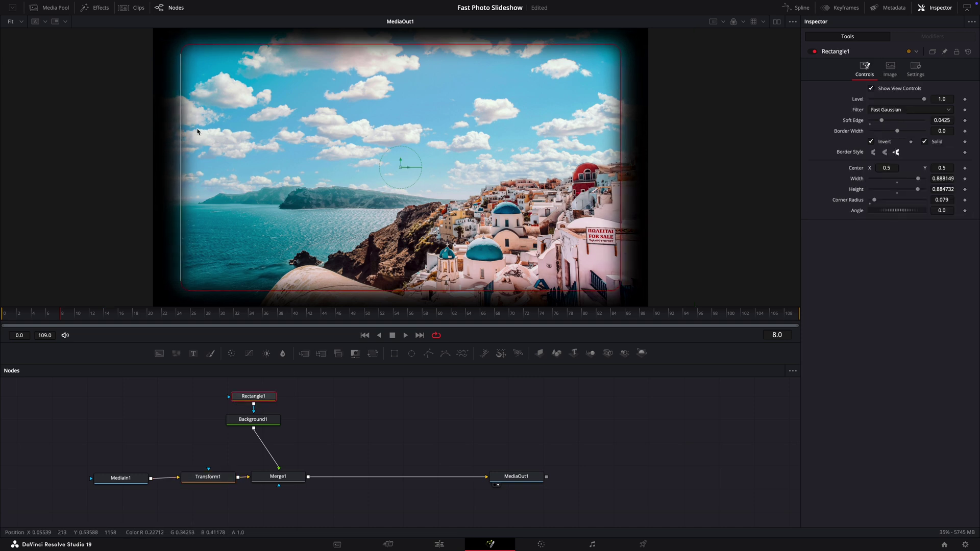
{"action": "left_click_drag", "start_coordinate": [276, 47], "coordinate": [277, 50]}
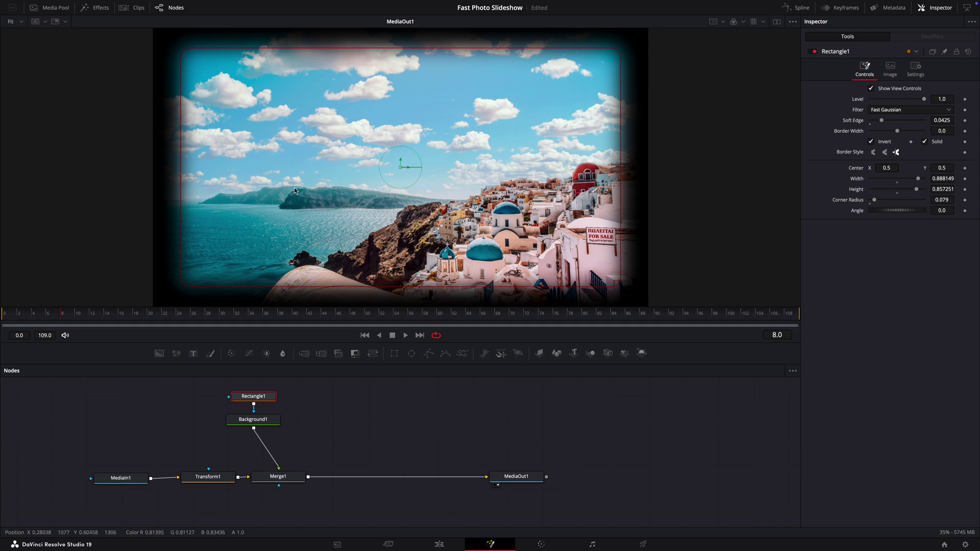
{"action": "left_click", "coordinate": [438, 545]}
Step: Play the framed slideshow from the start of the timeline
{"action": "left_click", "coordinate": [323, 375]}
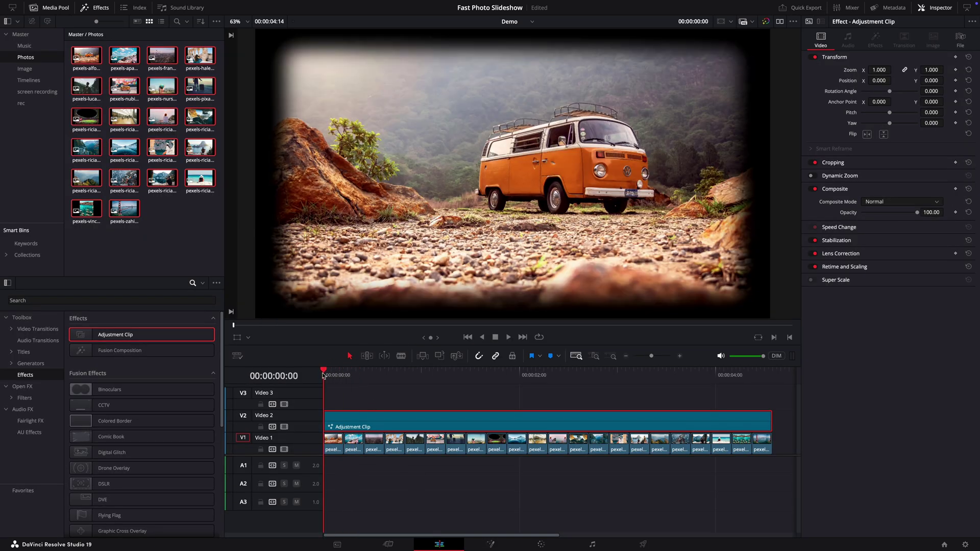
{"action": "key", "text": "space"}
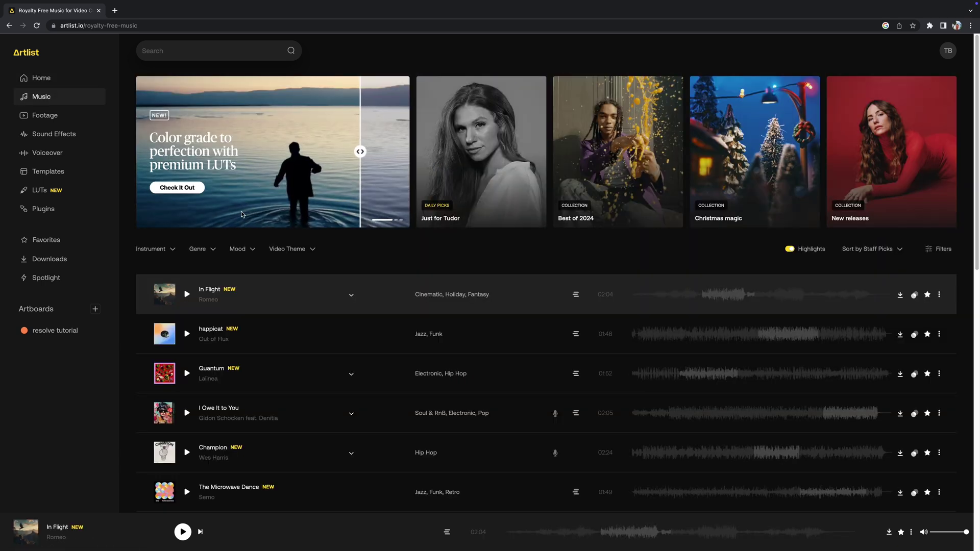
Step: Preview and download the Violin Resonance favourite track, then preview the fast burst-mode shutter SFX
{"action": "left_click", "coordinate": [47, 242]}
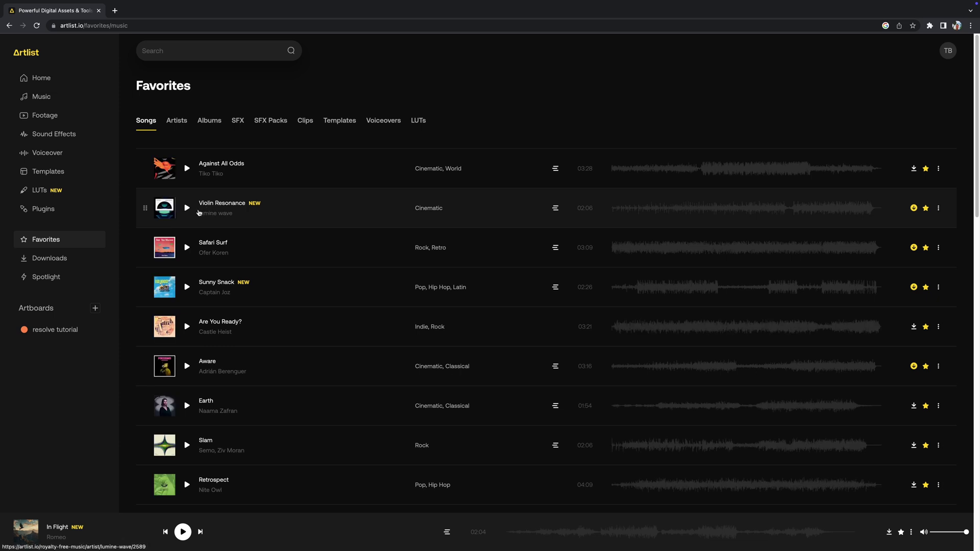
{"action": "left_click", "coordinate": [187, 209]}
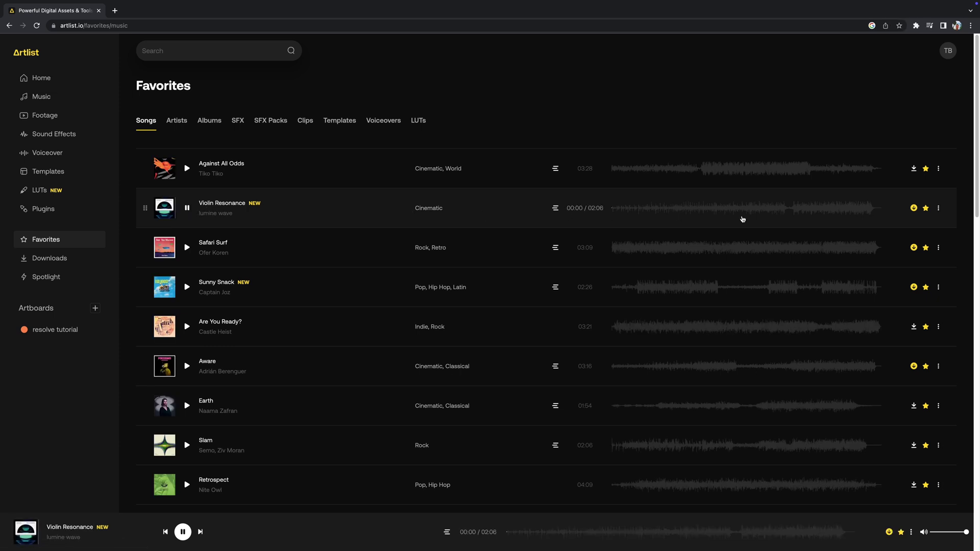
{"action": "left_click", "coordinate": [768, 212]}
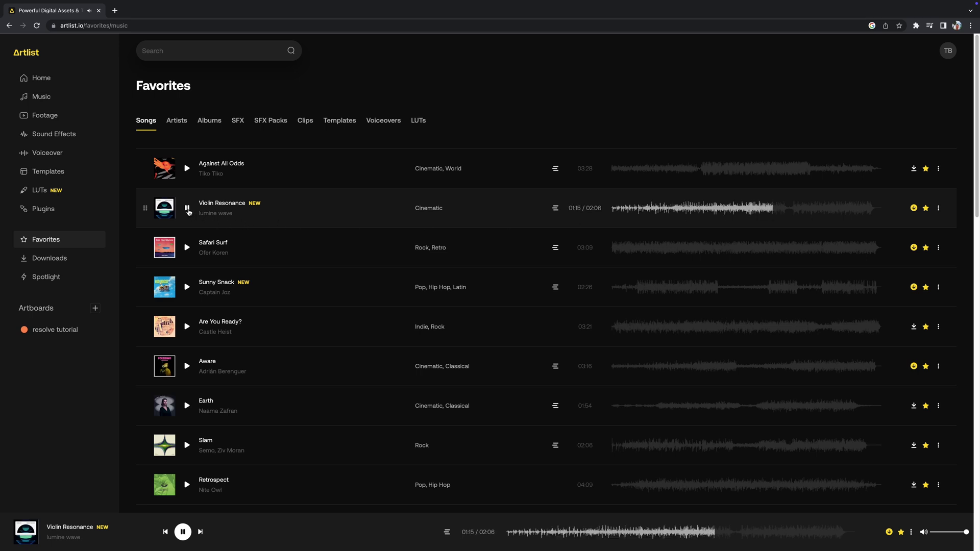
{"action": "left_click", "coordinate": [914, 208]}
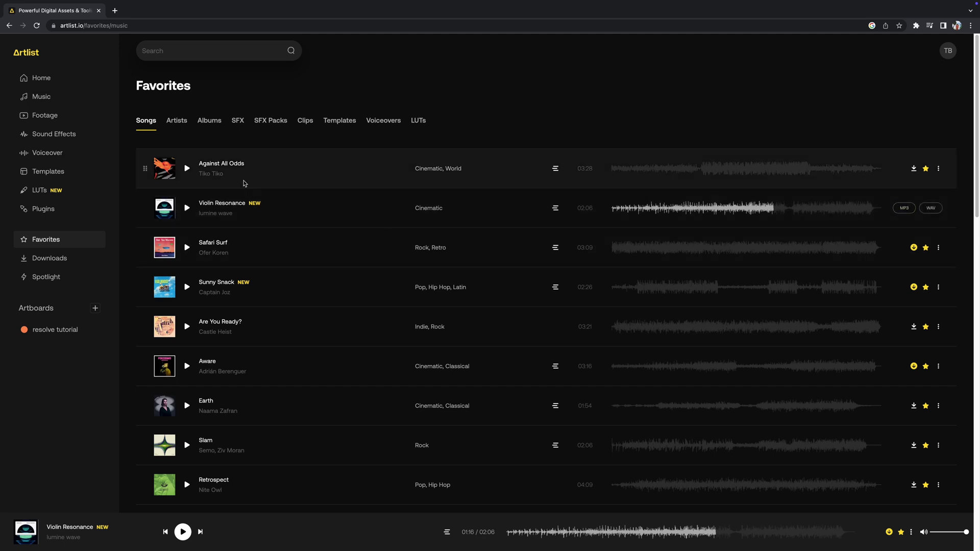
{"action": "left_click", "coordinate": [237, 121]}
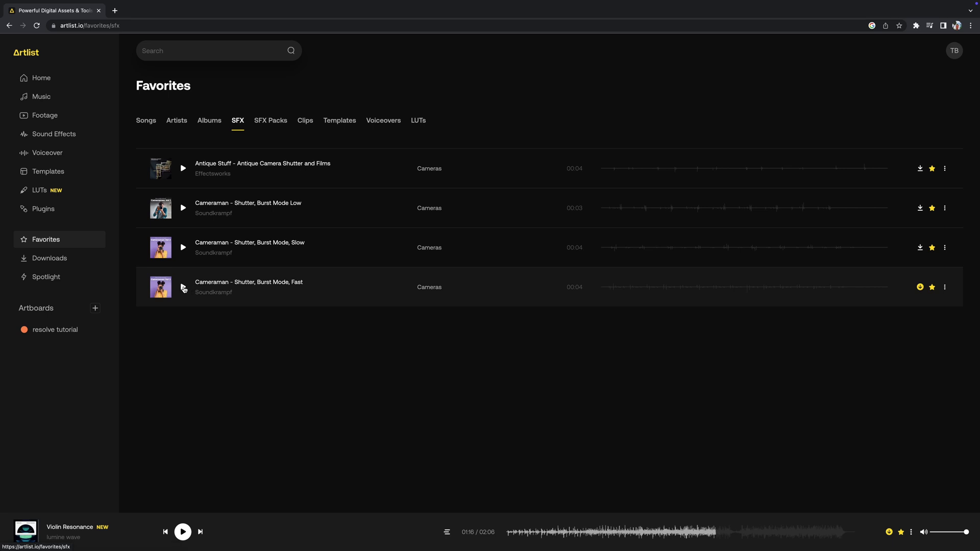
{"action": "left_click", "coordinate": [184, 288]}
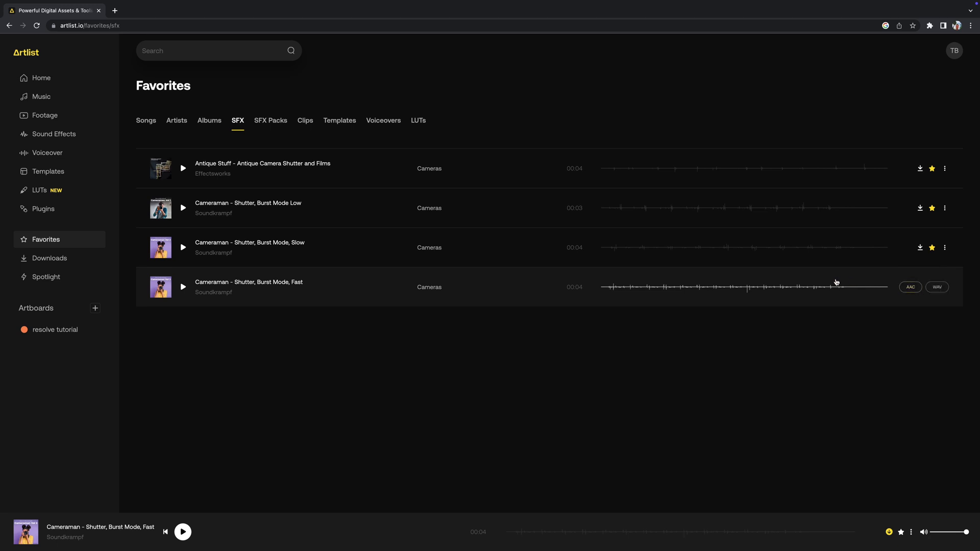
Step: Download the shutter sound as WAV and place it on A1 and, staggered later, on A2
{"action": "left_click", "coordinate": [936, 287]}
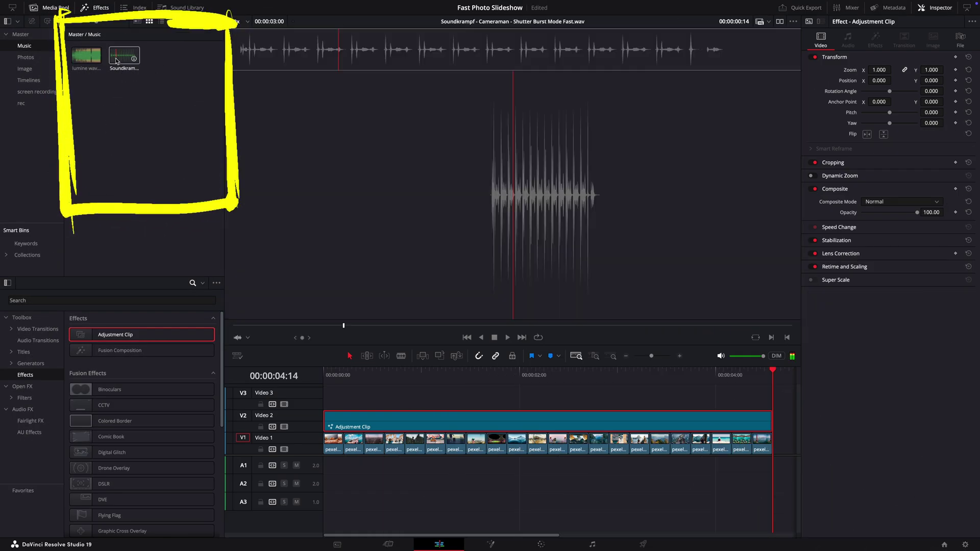
{"action": "mouse_move", "coordinate": [116, 61]}
{"action": "left_mouse_down"}
{"action": "mouse_move", "coordinate": [256, 358]}
{"action": "mouse_move", "coordinate": [322, 468]}
{"action": "left_mouse_up"}
{"action": "left_click_drag", "start_coordinate": [124, 55], "coordinate": [512, 489]}
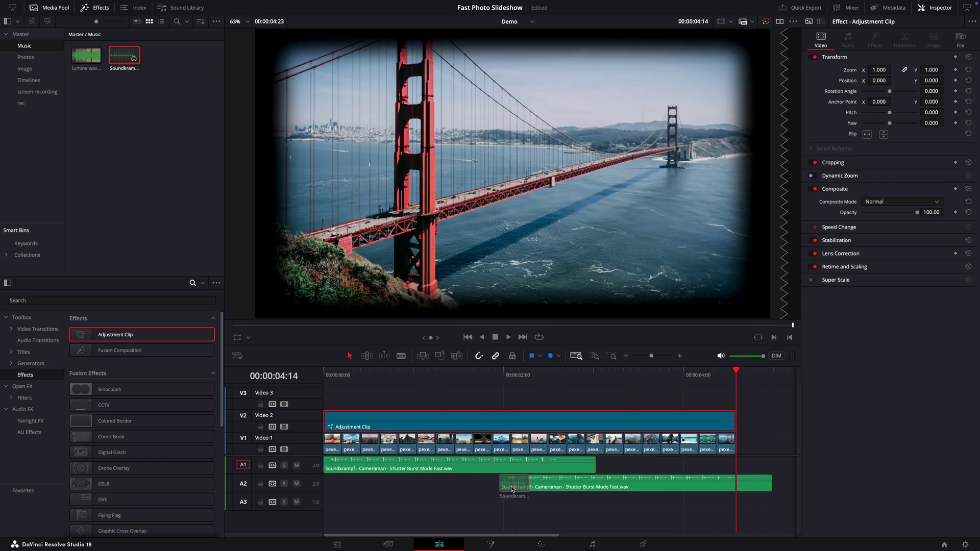
{"action": "left_click", "coordinate": [504, 478]}
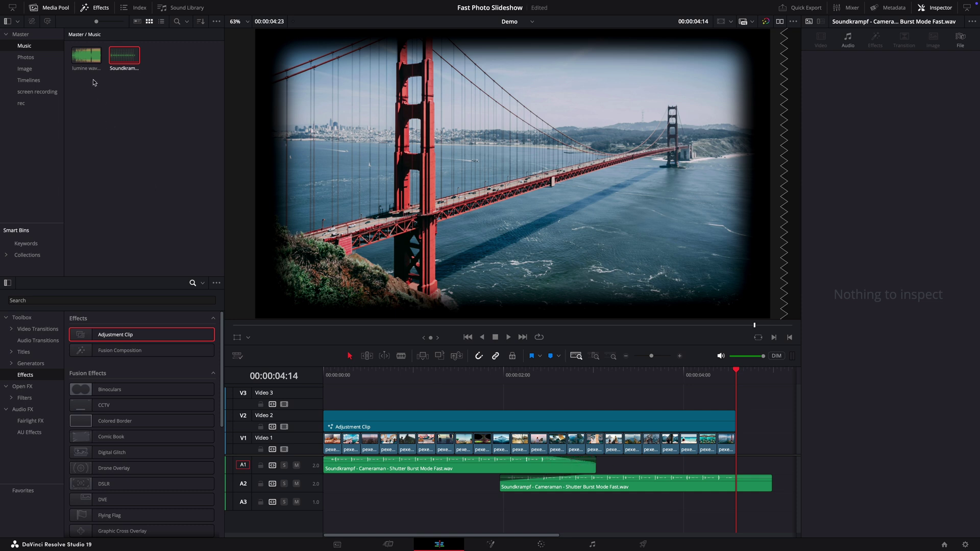
Step: Add the lumine wave music on A3, fit the timeline, and play the edit from the start
{"action": "left_click_drag", "start_coordinate": [86, 55], "coordinate": [347, 507]}
{"action": "key", "text": "shift+z"}
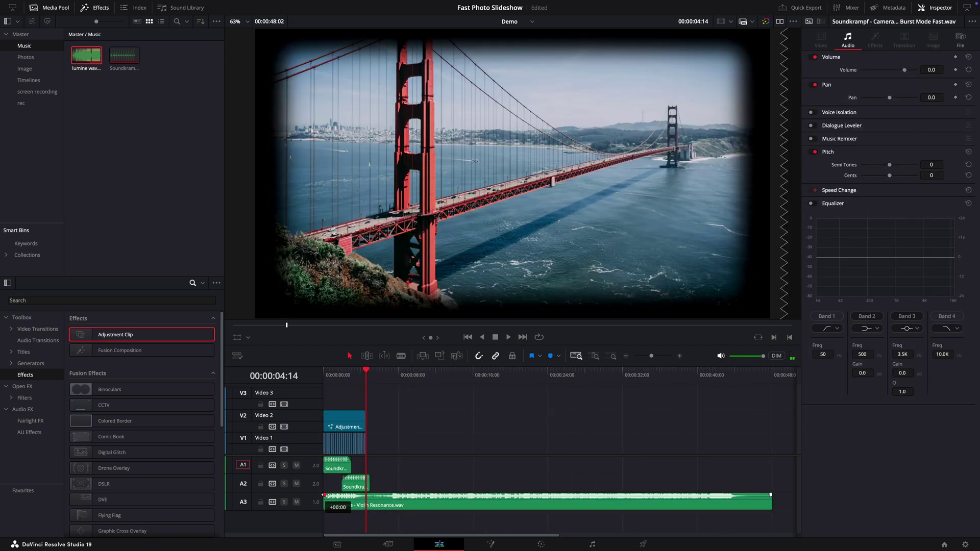
{"action": "key", "text": "Home"}
{"action": "left_click", "coordinate": [337, 400]}
{"action": "key", "text": "space"}
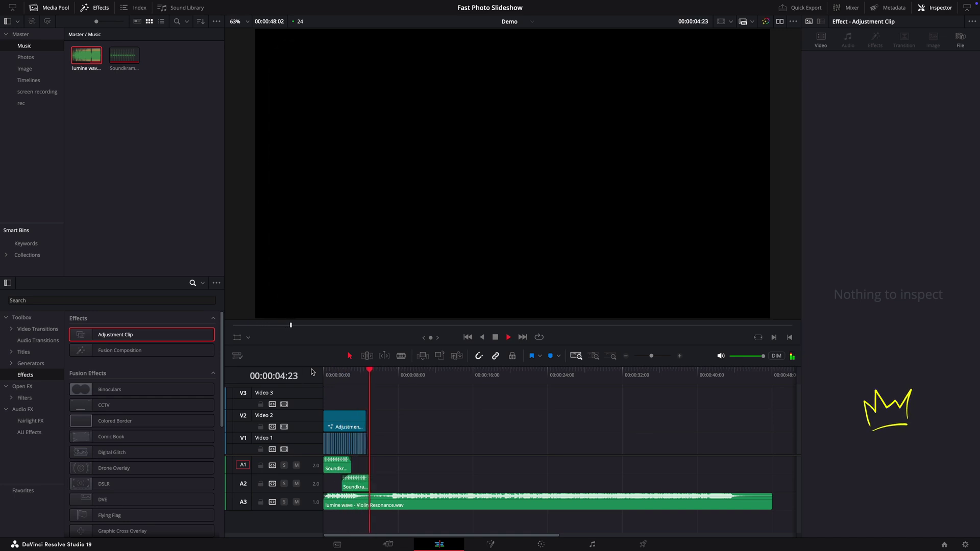
Step: Stop playback and place a Drop In title reading GIVEAWAY on V2 after the slideshow
{"action": "key", "text": "space"}
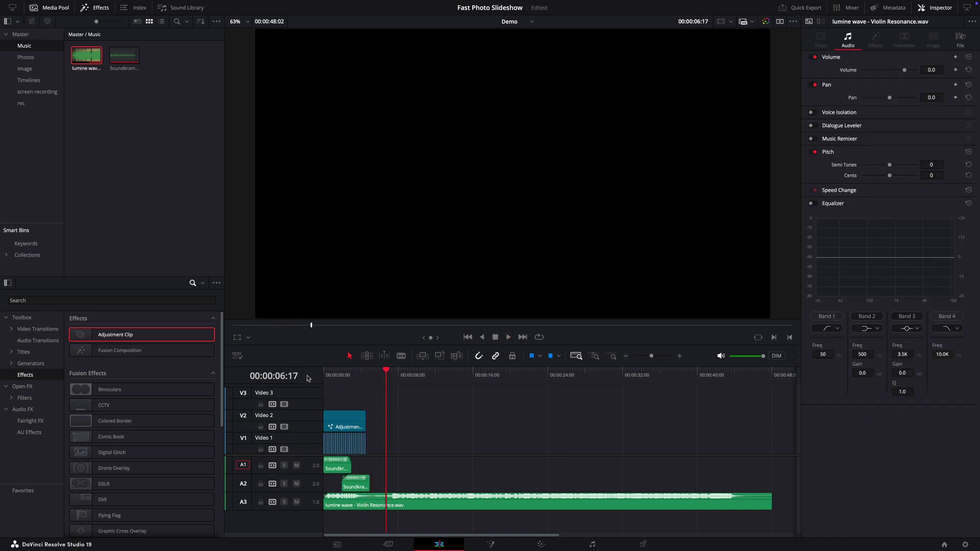
{"action": "left_click", "coordinate": [36, 356]}
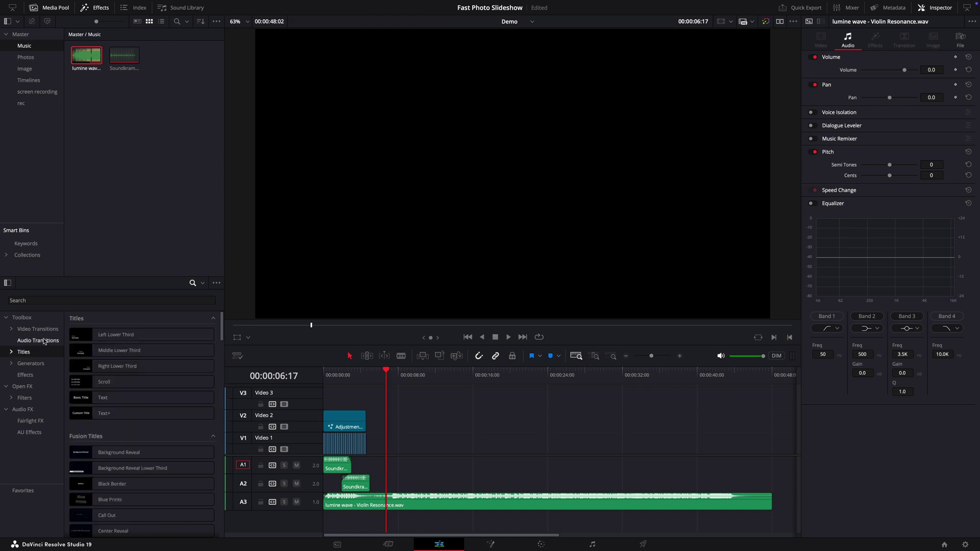
{"action": "type", "text": "drop"}
{"action": "left_click_drag", "start_coordinate": [108, 334], "coordinate": [380, 421]}
{"action": "left_click", "coordinate": [833, 106]}
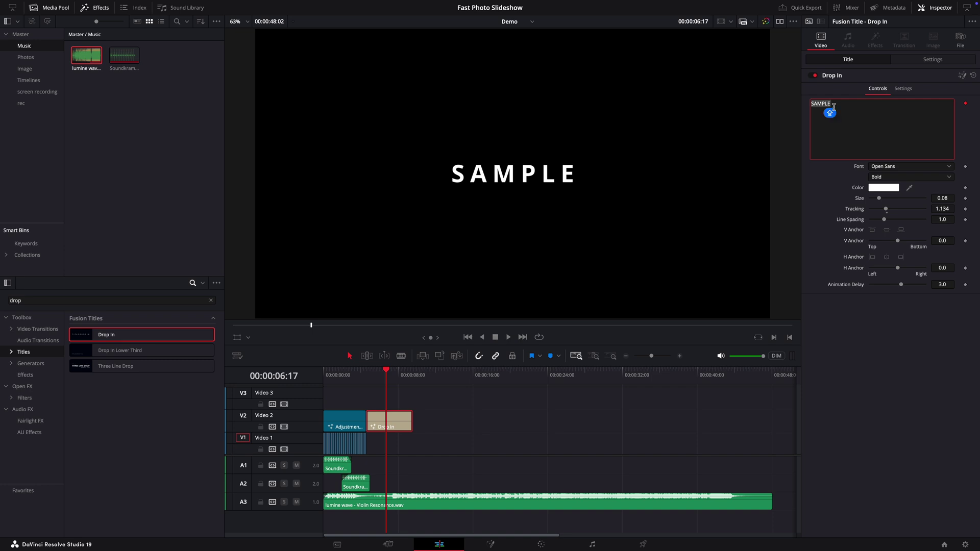
{"action": "type", "text": "GIVEAWAY"}
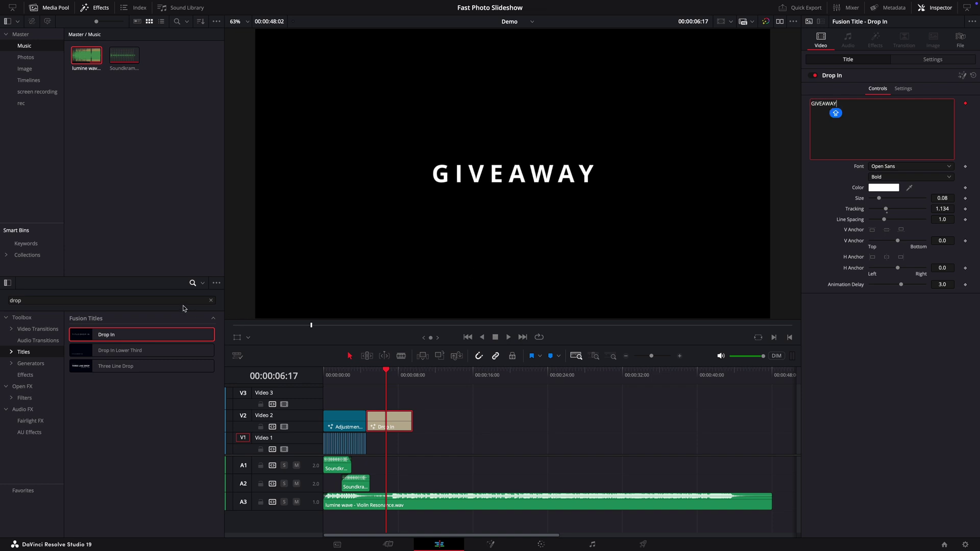
Step: Put a Starfield background under the title on V1, then replay the slideshow from the start
{"action": "left_click", "coordinate": [211, 300]}
{"action": "type", "text": "STAR"}
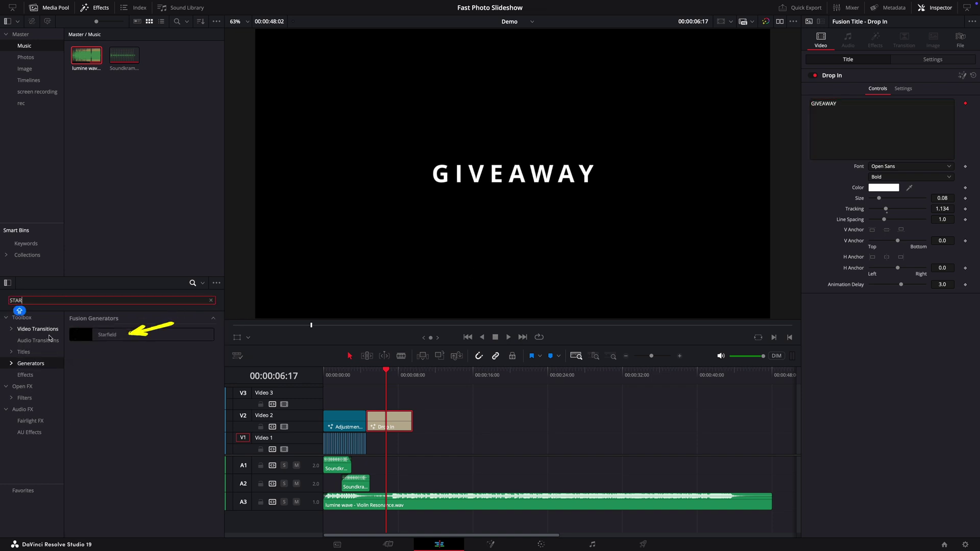
{"action": "left_click_drag", "start_coordinate": [107, 335], "coordinate": [390, 444]}
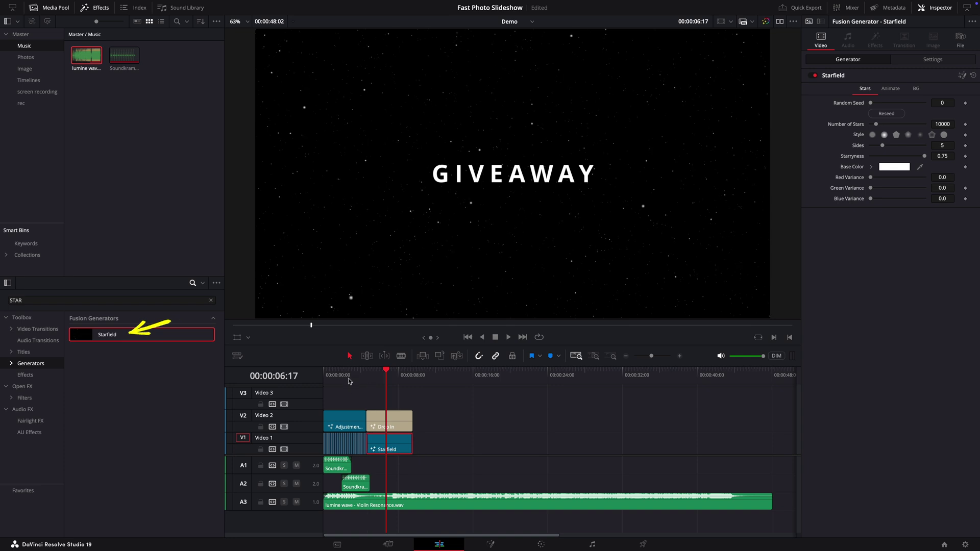
{"action": "left_click", "coordinate": [346, 376]}
{"action": "left_click_drag", "start_coordinate": [345, 376], "coordinate": [325, 376]}
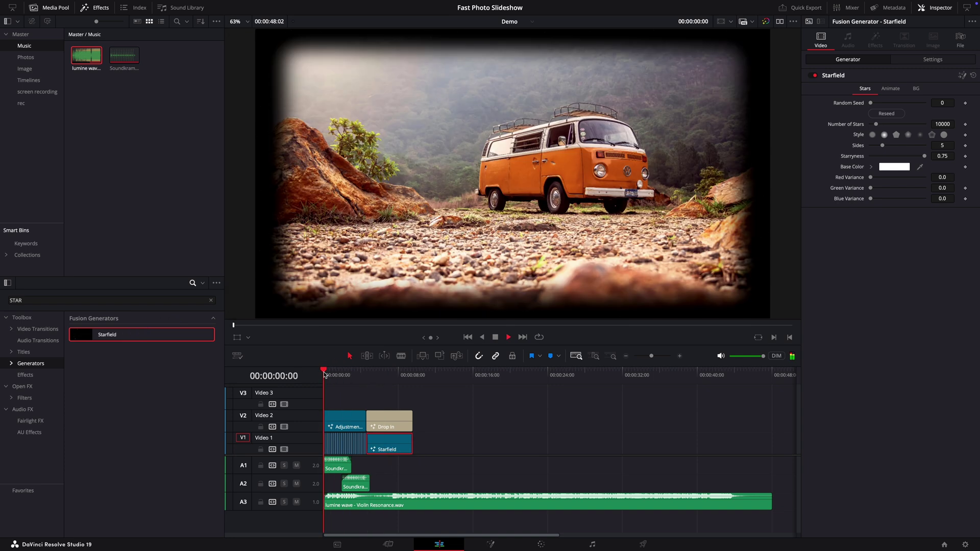
{"action": "key", "text": "space"}
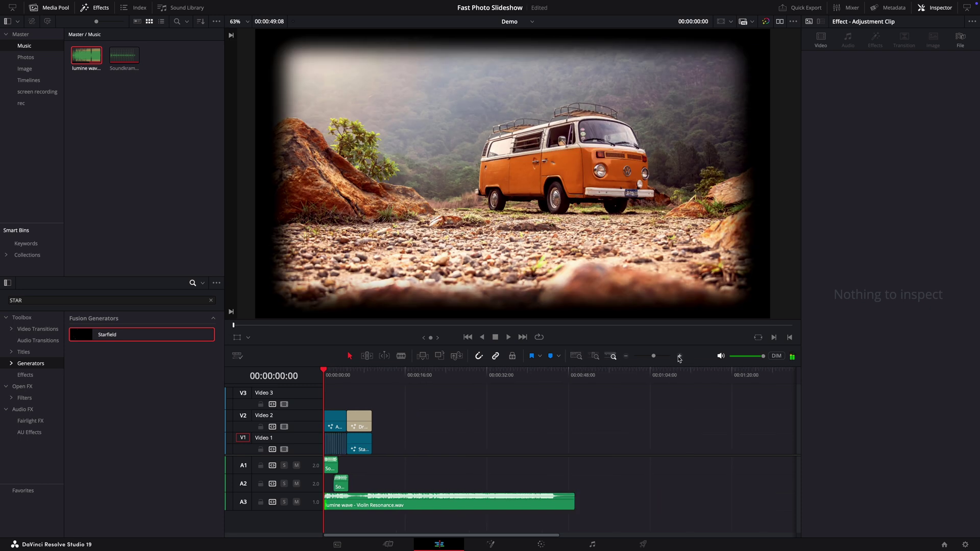
Step: Select all V1 photo clips and enable Dynamic Zoom on them with Linear easing
{"action": "left_click", "coordinate": [679, 357]}
{"action": "left_click", "coordinate": [333, 446]}
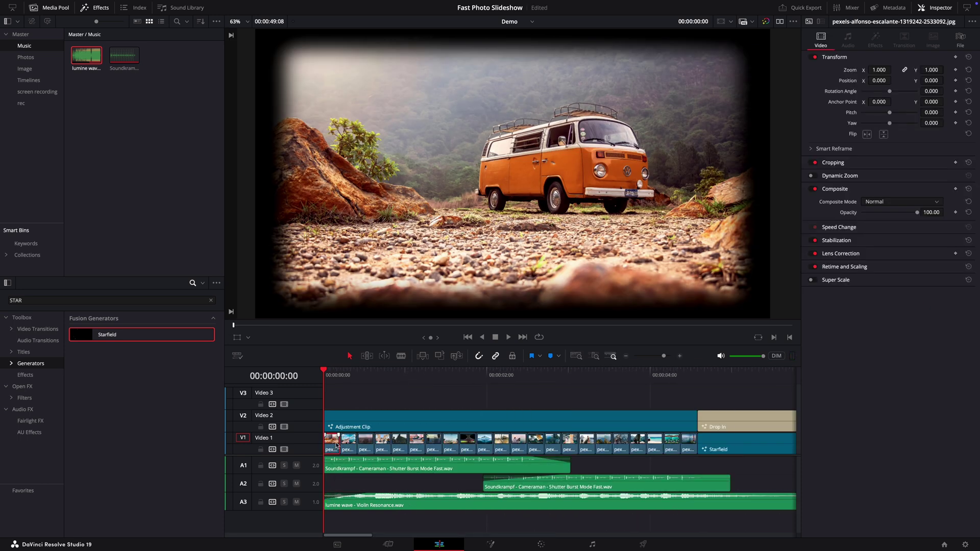
{"action": "left_click", "coordinate": [692, 447], "text": "shift"}
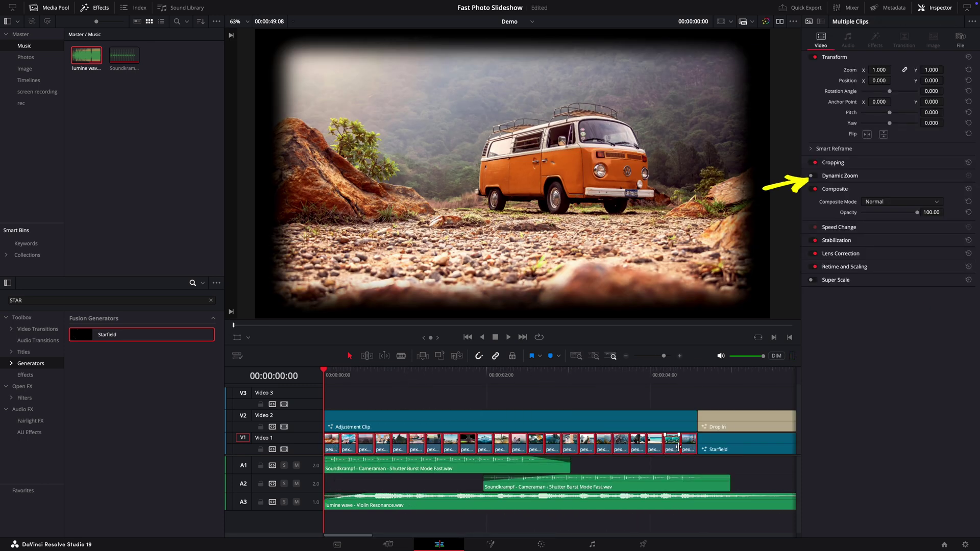
{"action": "left_click", "coordinate": [815, 177]}
{"action": "left_click", "coordinate": [847, 176]}
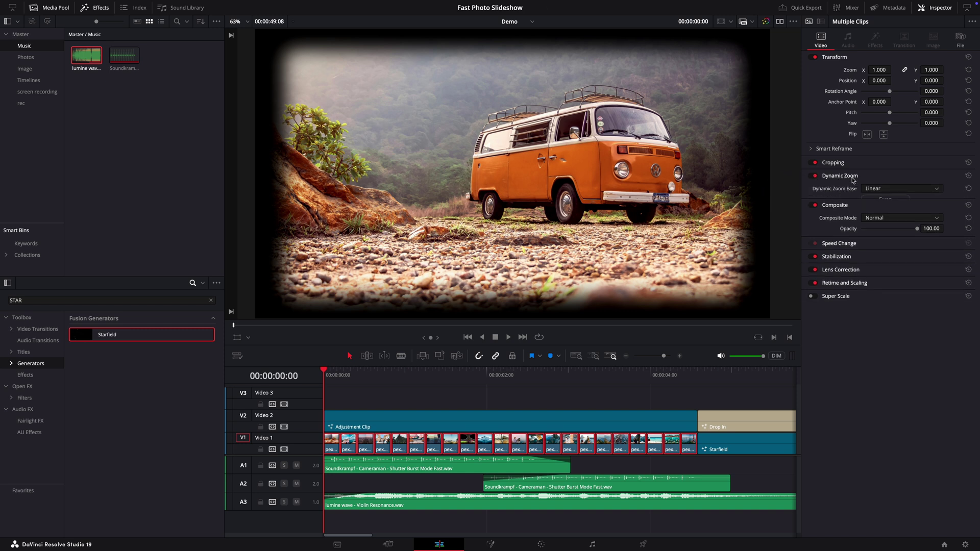
{"action": "left_click", "coordinate": [909, 189]}
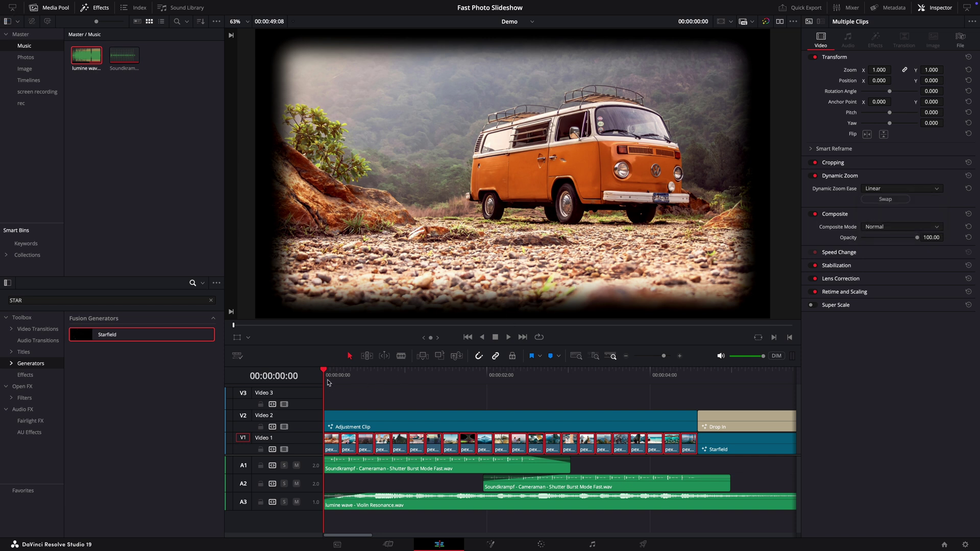
Step: Preview the zoom, swap its start and end framing, and play it again
{"action": "key", "text": "space"}
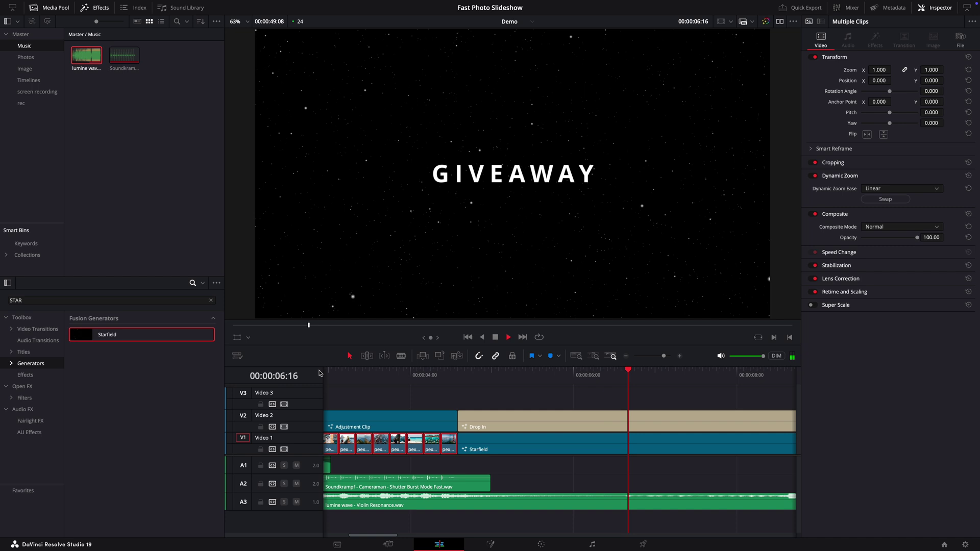
{"action": "key", "text": "Home"}
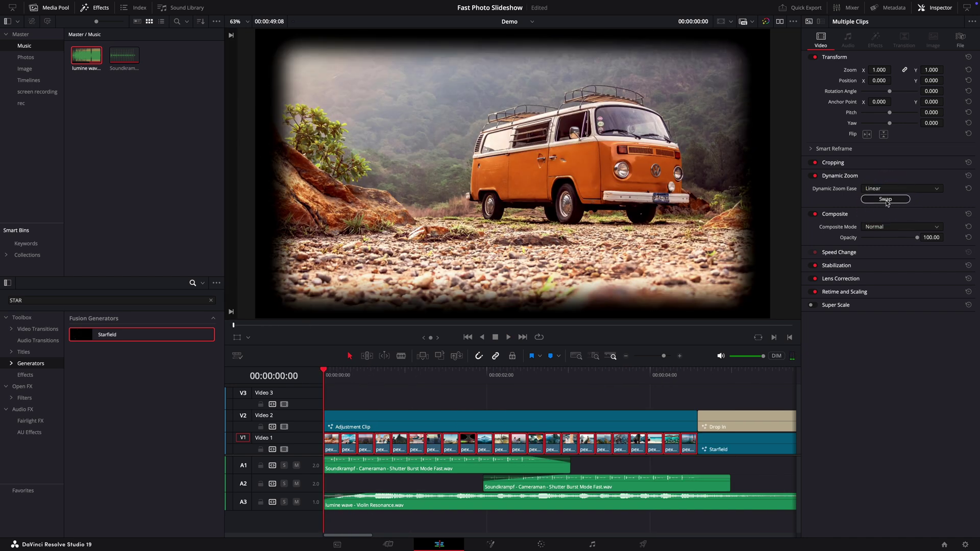
{"action": "left_click", "coordinate": [886, 200]}
{"action": "key", "text": "space"}
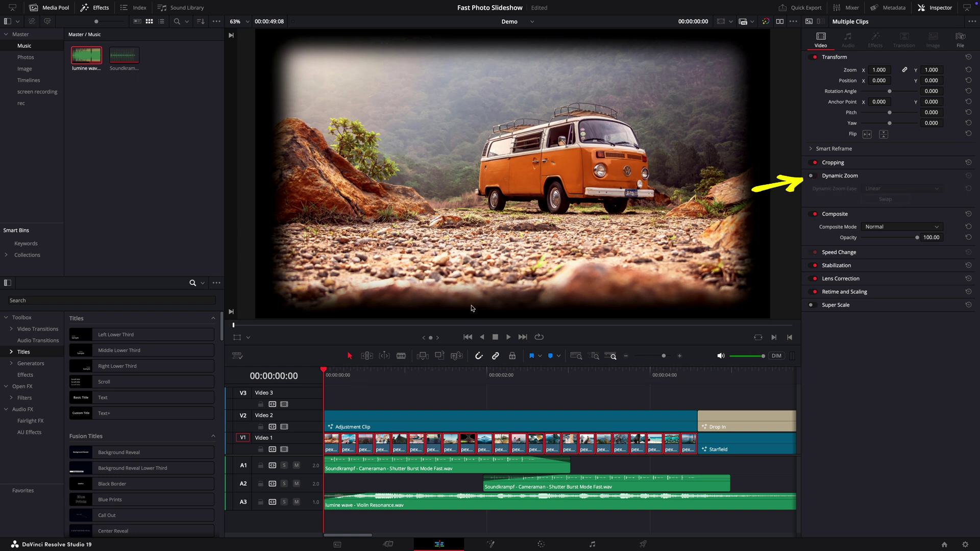
Step: Apply the Slide transition from the Motion group to the cuts between the V1 photo clips
{"action": "left_click", "coordinate": [35, 330]}
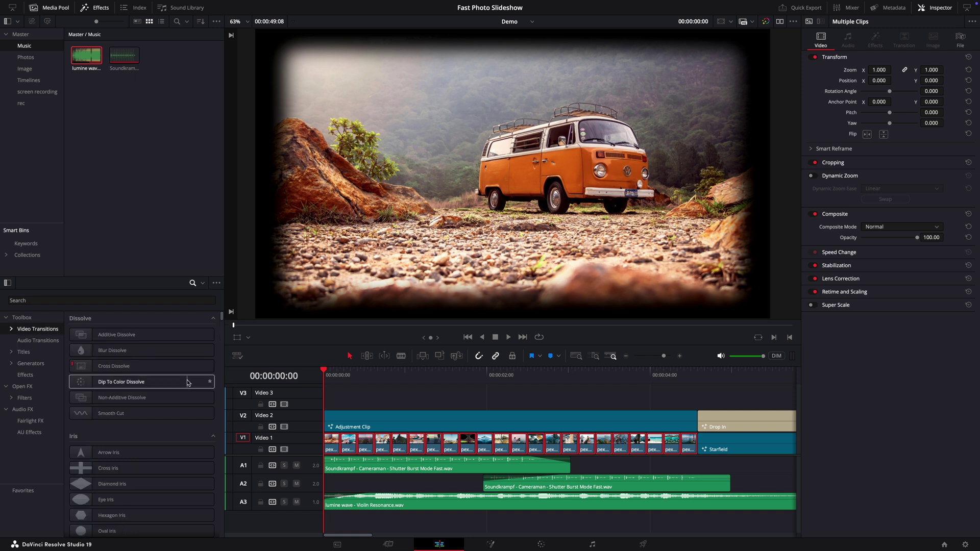
{"action": "scroll", "coordinate": [184, 383], "scroll_direction": "down", "scroll_amount": 5}
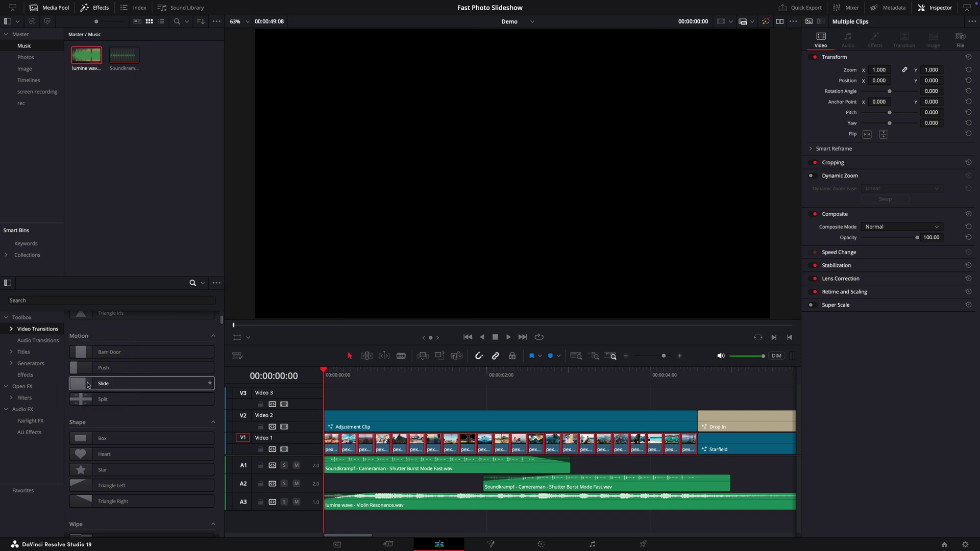
{"action": "left_click_drag", "start_coordinate": [93, 385], "coordinate": [466, 442]}
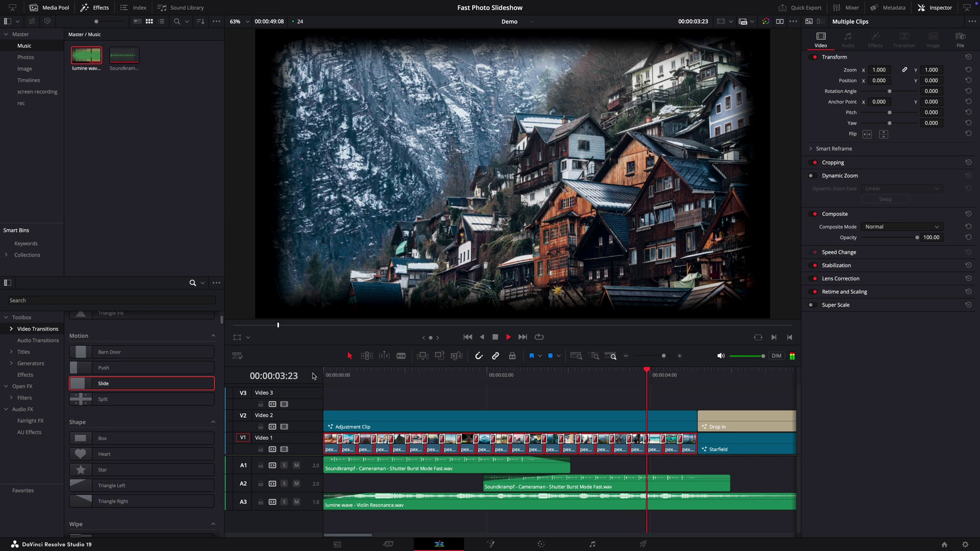
{"action": "key", "text": "space"}
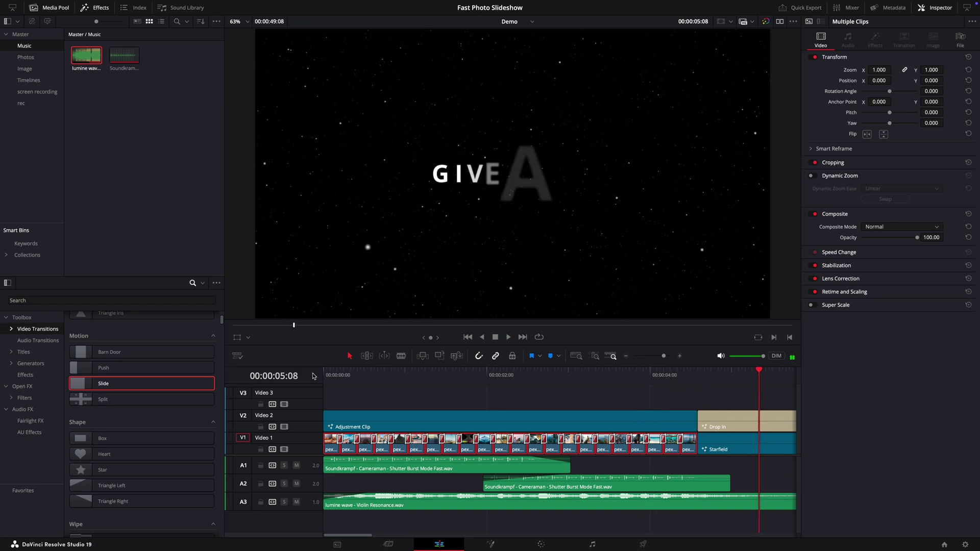